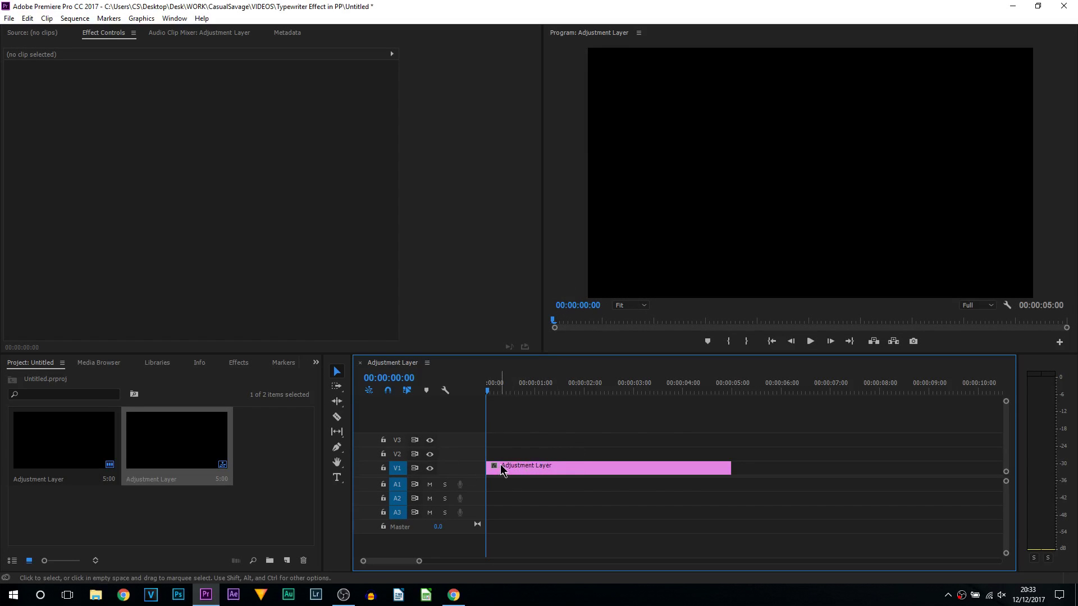
Draw a text graphic box across the upper part of the Program monitor frame.
{"action": "left_click", "coordinate": [337, 479]}
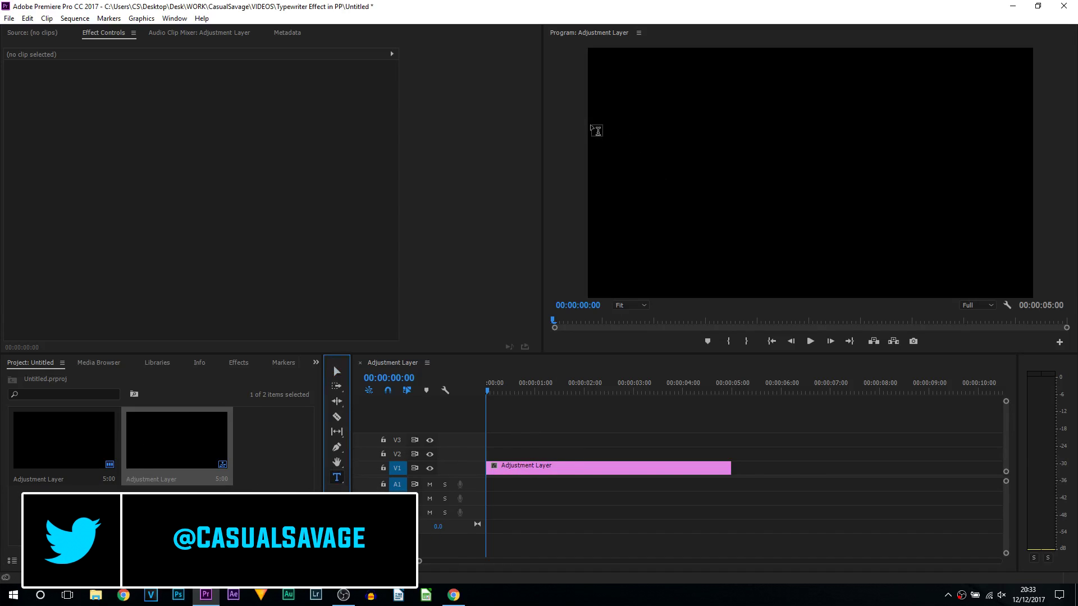
{"action": "left_click_drag", "start_coordinate": [590, 125], "coordinate": [1028, 229]}
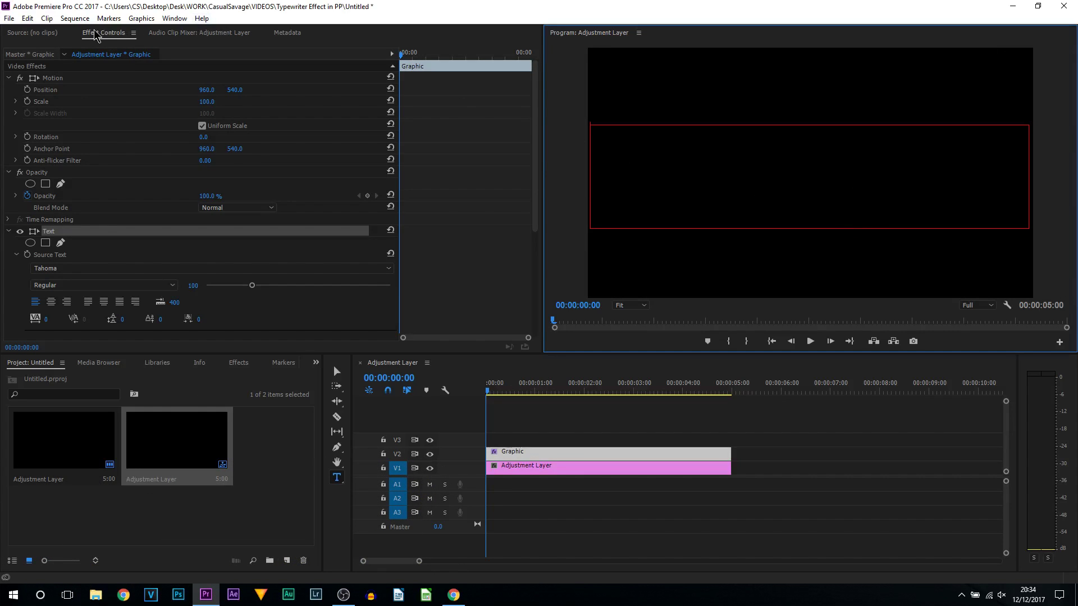
{"action": "left_click", "coordinate": [534, 96]}
{"action": "left_click_drag", "start_coordinate": [534, 96], "coordinate": [514, 136]}
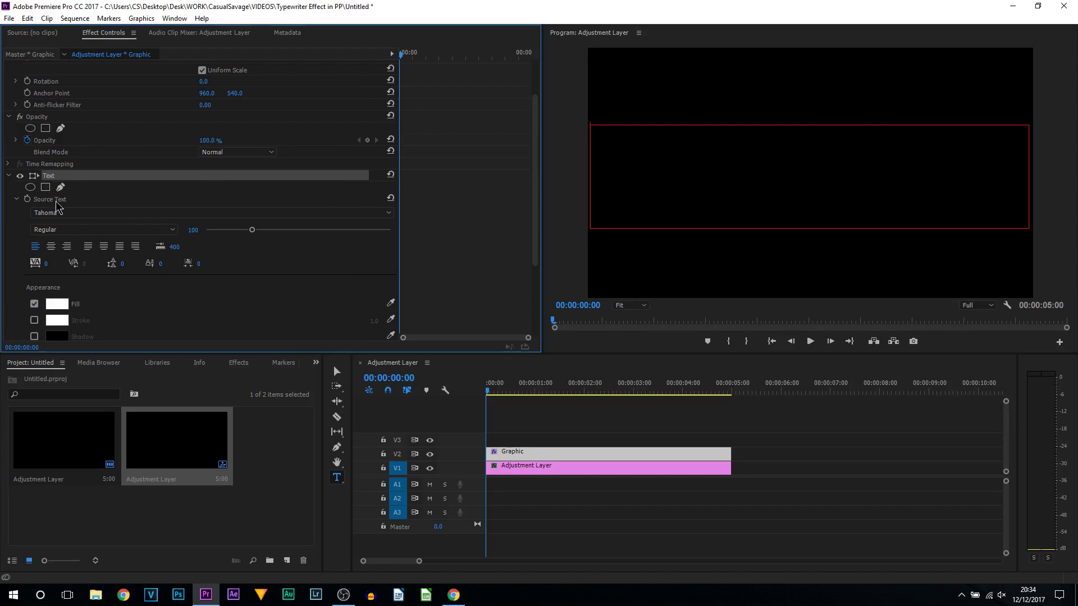
Enable Source Text keyframing and set the font to Bebas Neue Light.
{"action": "left_click", "coordinate": [27, 199]}
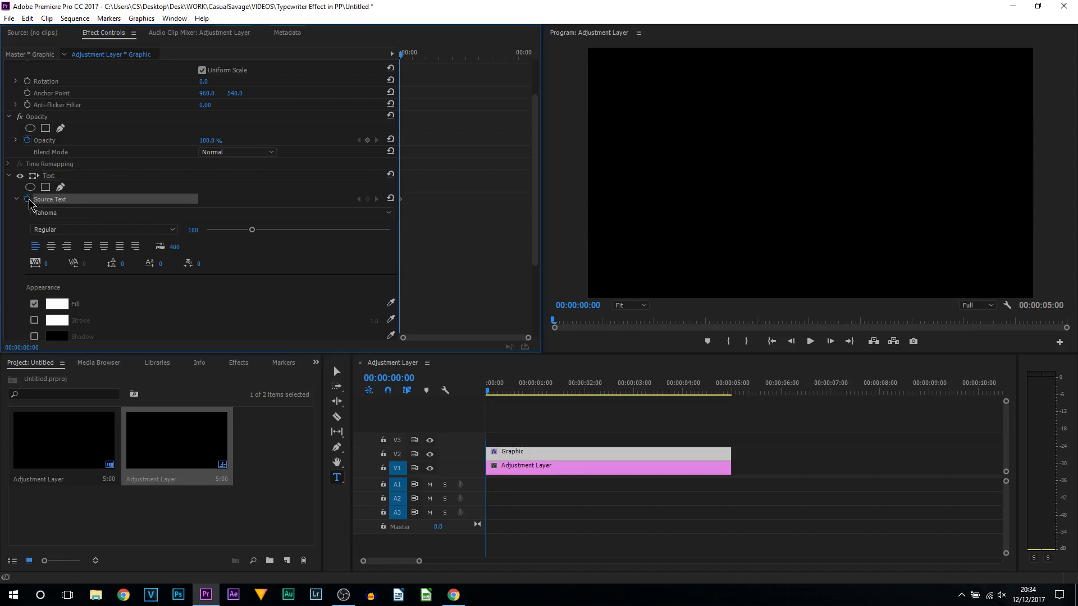
{"action": "left_click", "coordinate": [49, 219]}
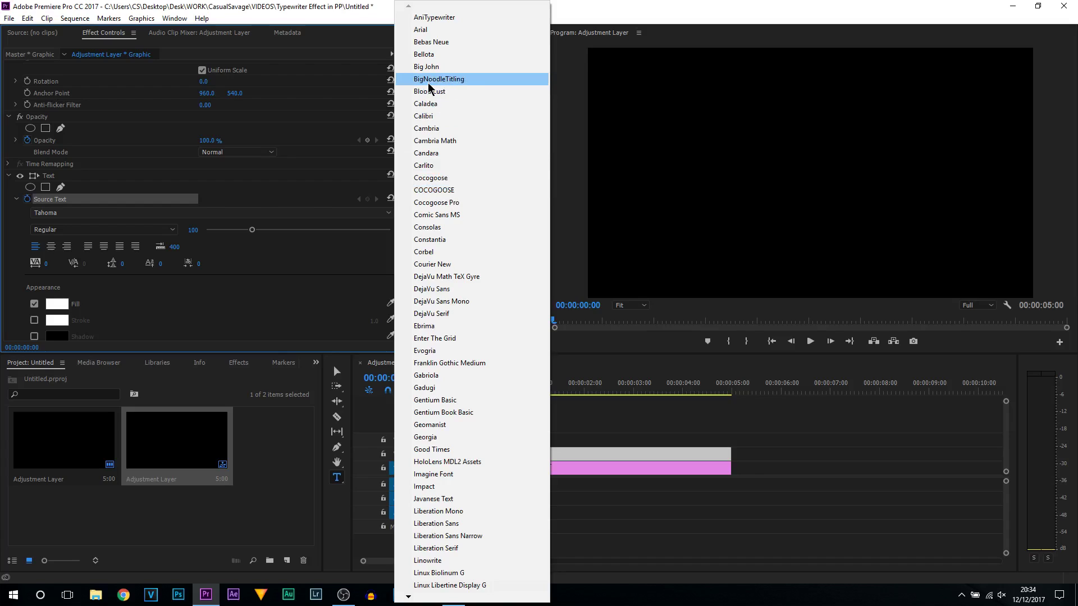
{"action": "left_click", "coordinate": [467, 43]}
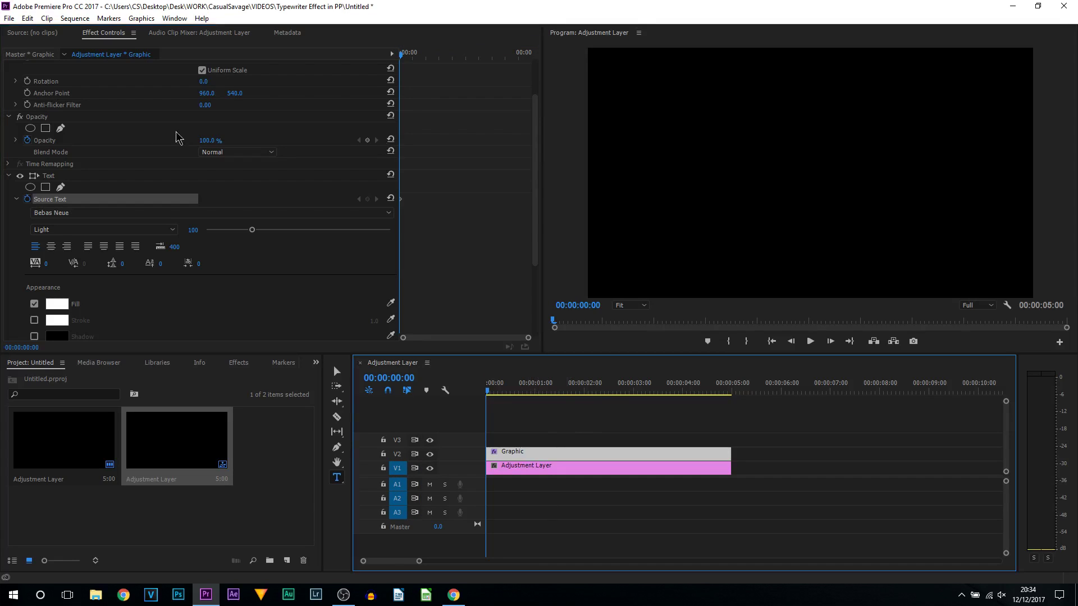
{"action": "left_click", "coordinate": [49, 178]}
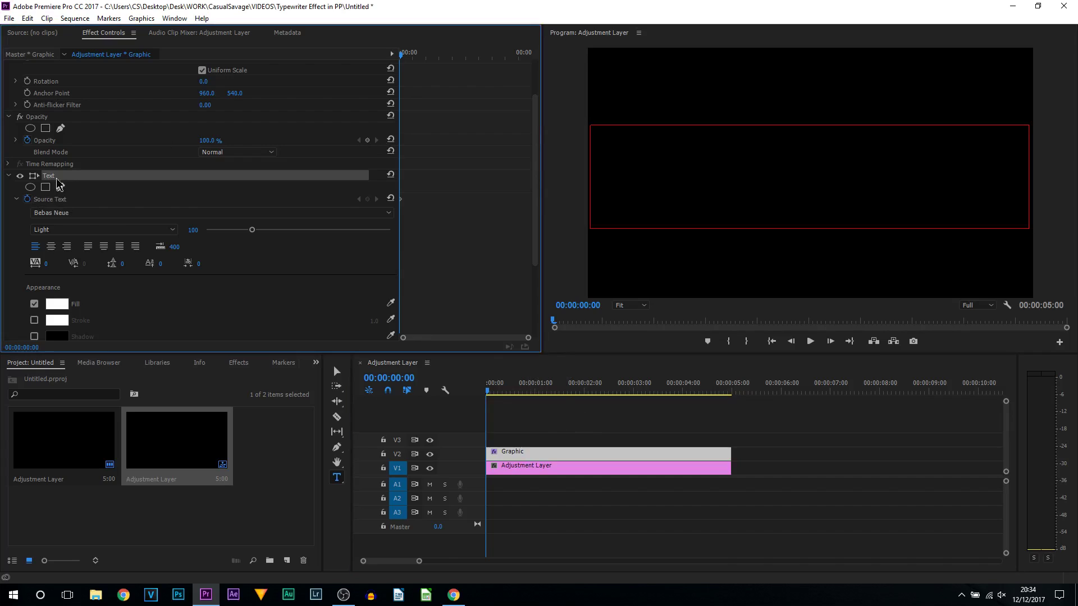
Type a single | character into the text box as the typewriter cursor.
{"action": "left_click", "coordinate": [676, 153]}
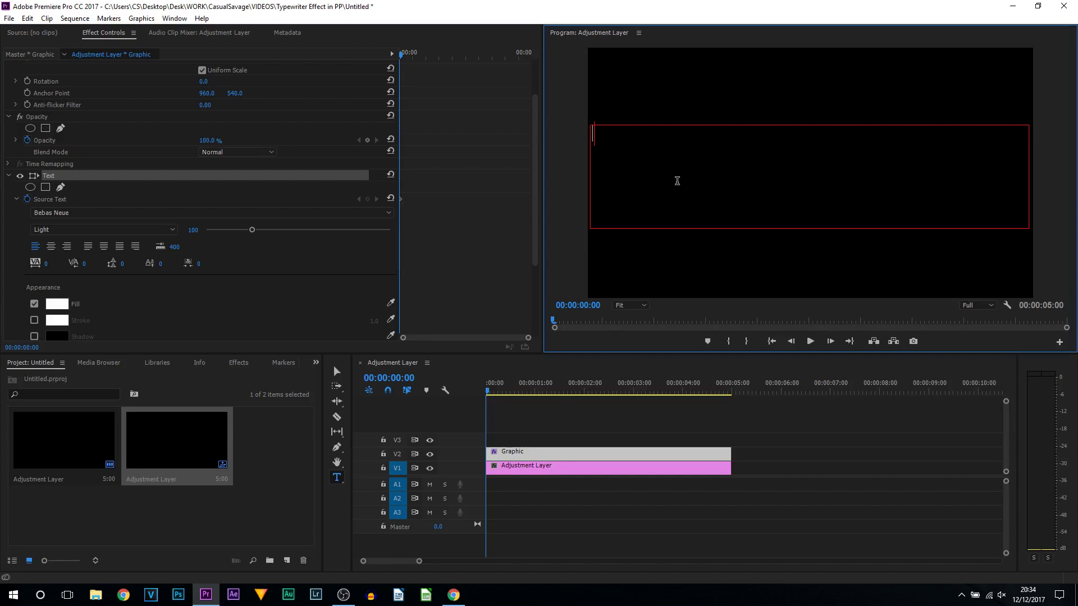
{"action": "type", "text": "|"}
{"action": "left_click", "coordinate": [683, 183]}
{"action": "left_click_drag", "start_coordinate": [528, 340], "coordinate": [480, 340]}
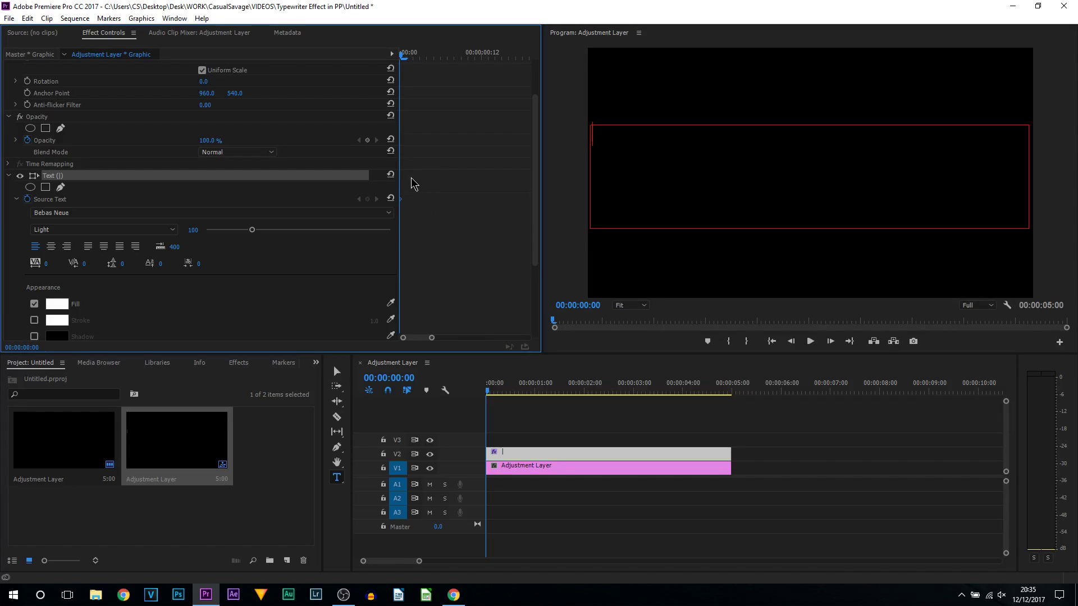
Move to 00:00:00:05 and set the first cursor-blink Source Text keyframe.
{"action": "left_click", "coordinate": [830, 341]}
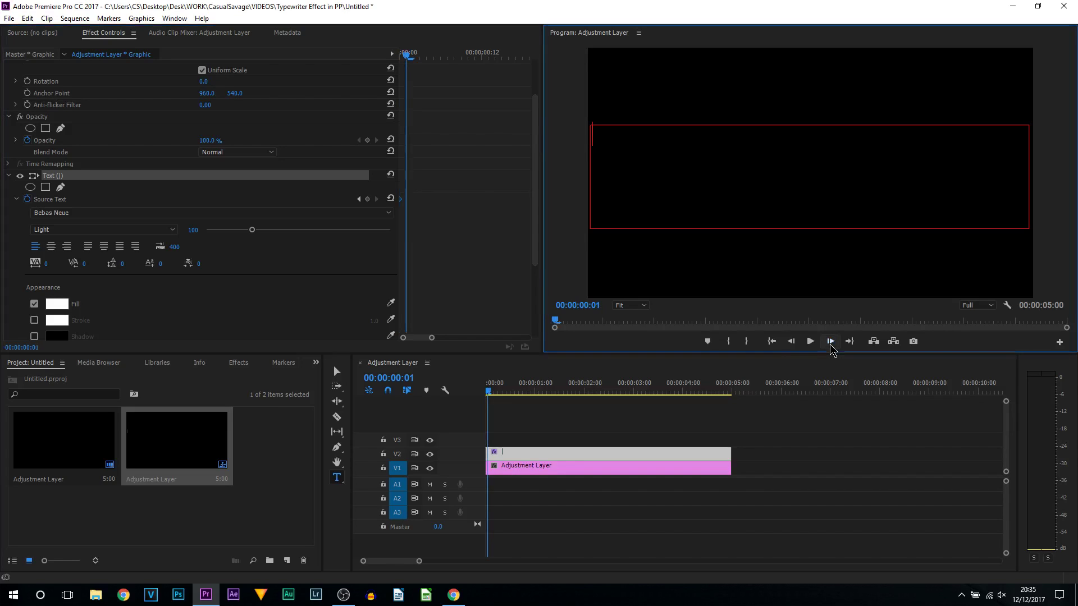
{"action": "left_click", "coordinate": [830, 341]}
{"action": "left_click", "coordinate": [830, 342]}
{"action": "left_click", "coordinate": [830, 341]}
{"action": "left_click", "coordinate": [830, 341]}
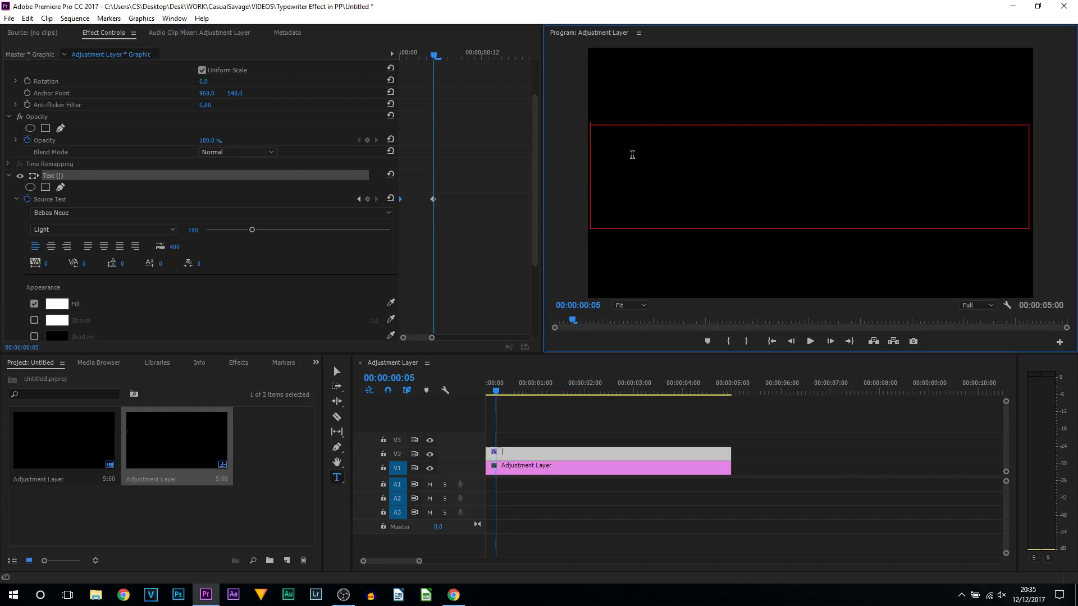
{"action": "left_click", "coordinate": [434, 199]}
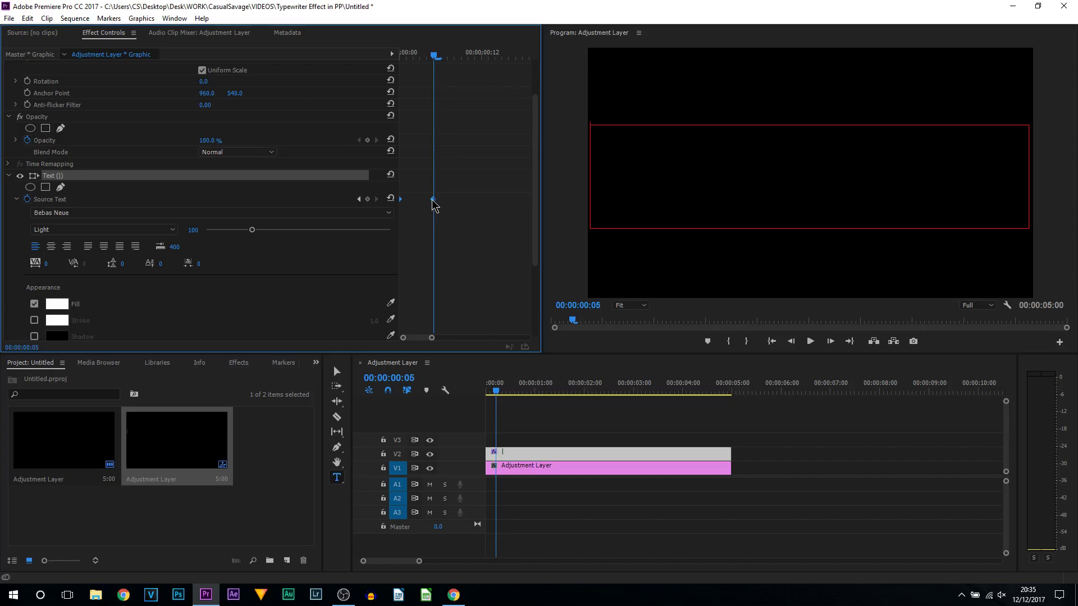
Paste the copied blink keyframes at 00:00:00:10.
{"action": "left_click", "coordinate": [830, 342]}
{"action": "left_click", "coordinate": [830, 341]}
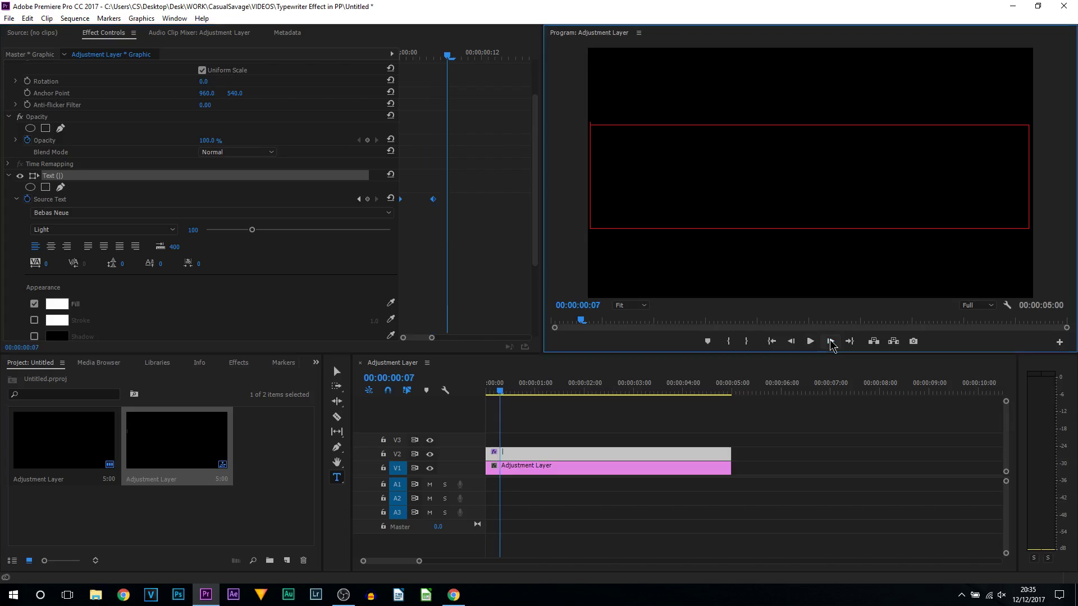
{"action": "left_click", "coordinate": [830, 341]}
{"action": "left_click", "coordinate": [831, 341]}
{"action": "left_click", "coordinate": [830, 342]}
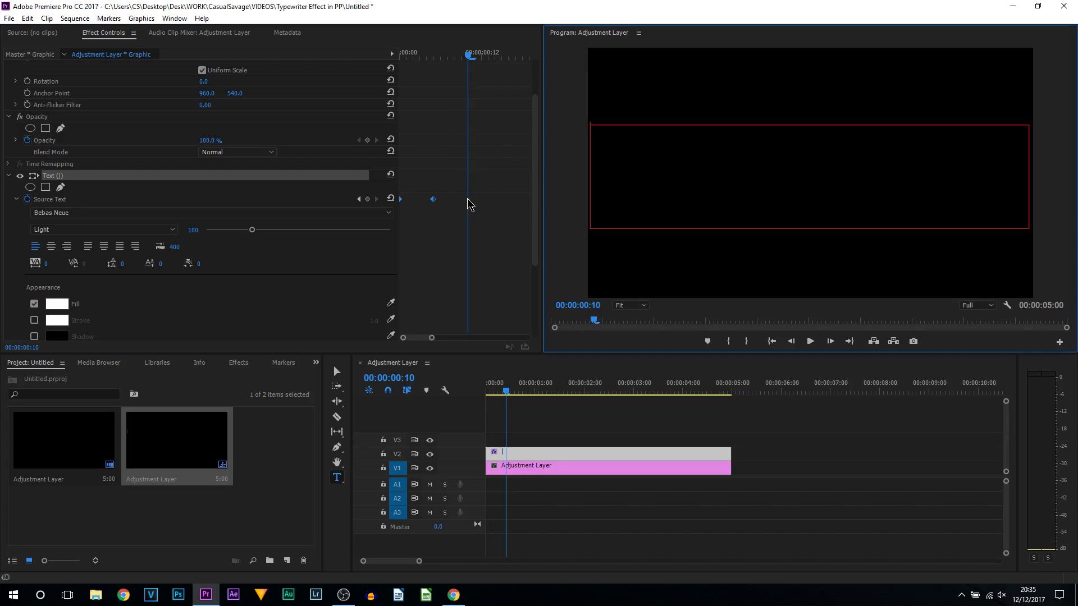
{"action": "left_click", "coordinate": [472, 205]}
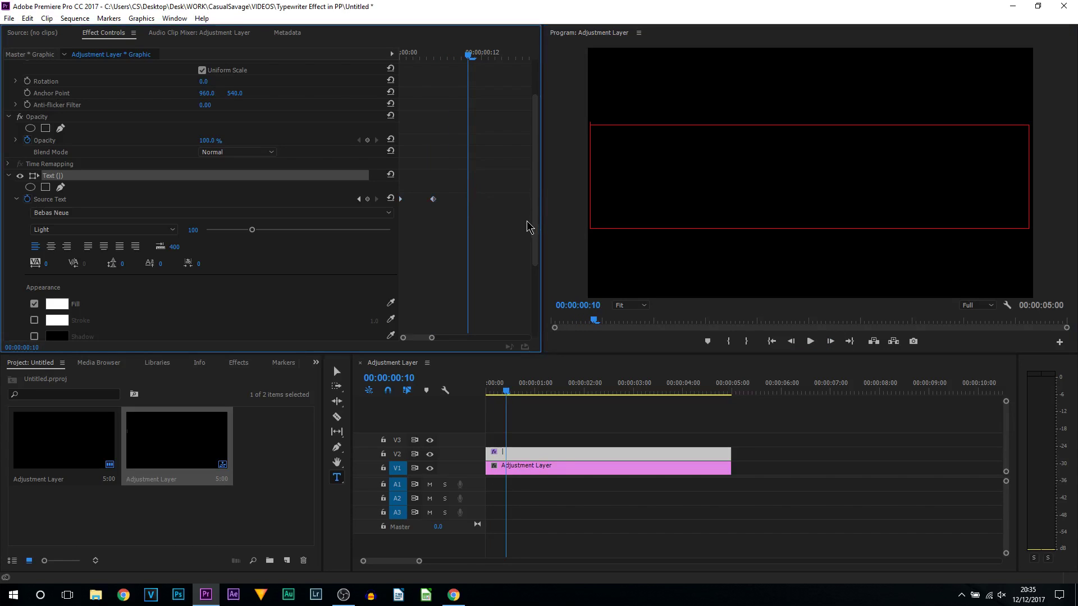
{"action": "key", "text": "ctrl+v"}
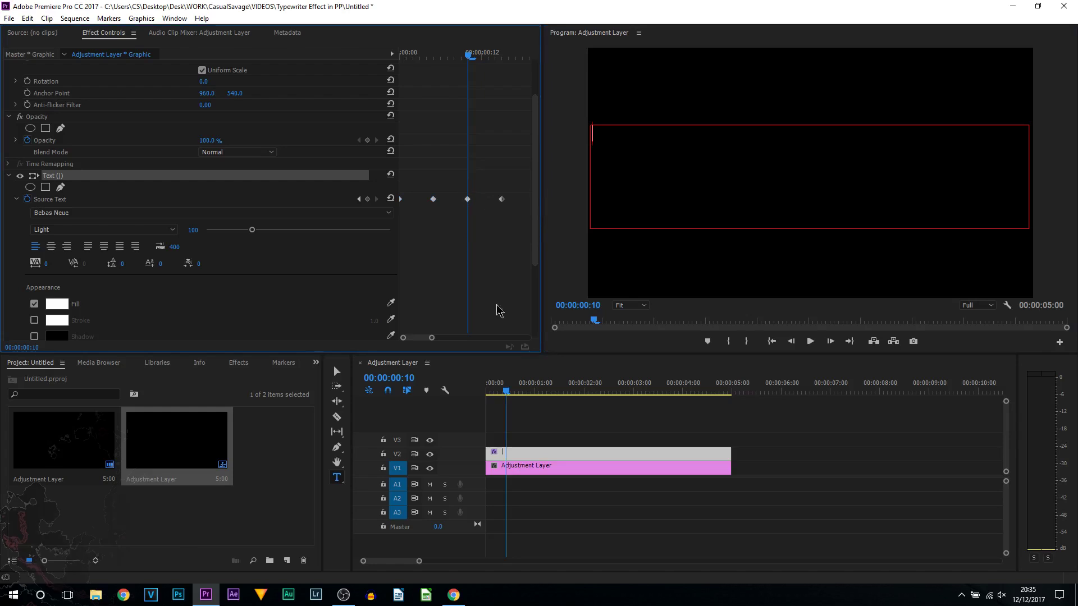
Repeat the three-keyframe blink pattern out to about 00:00:01:12.
{"action": "left_click_drag", "start_coordinate": [431, 337], "coordinate": [459, 338]}
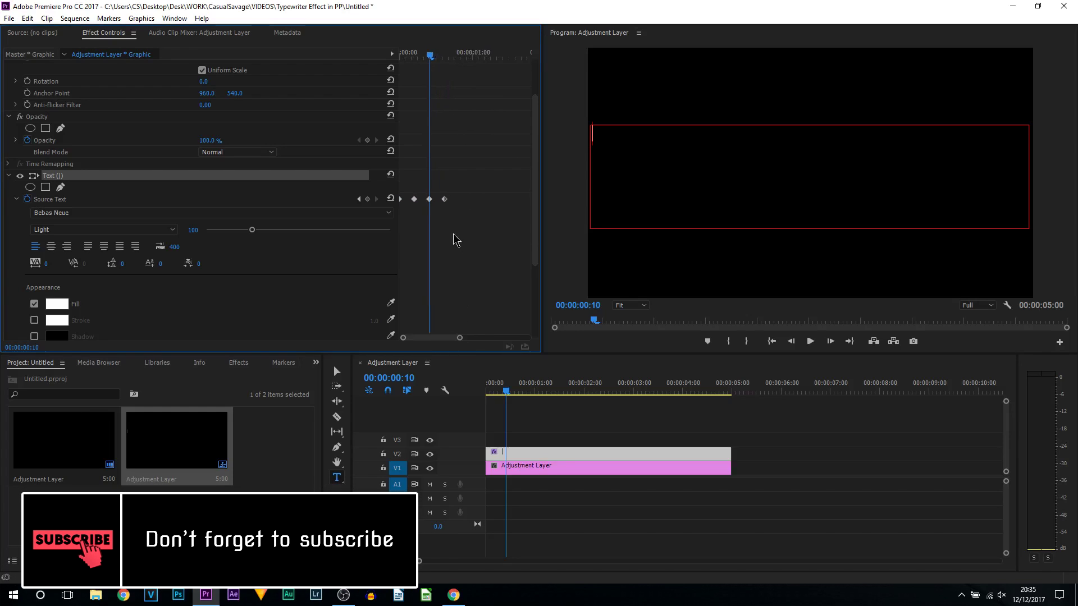
{"action": "left_click_drag", "start_coordinate": [459, 207], "coordinate": [401, 193]}
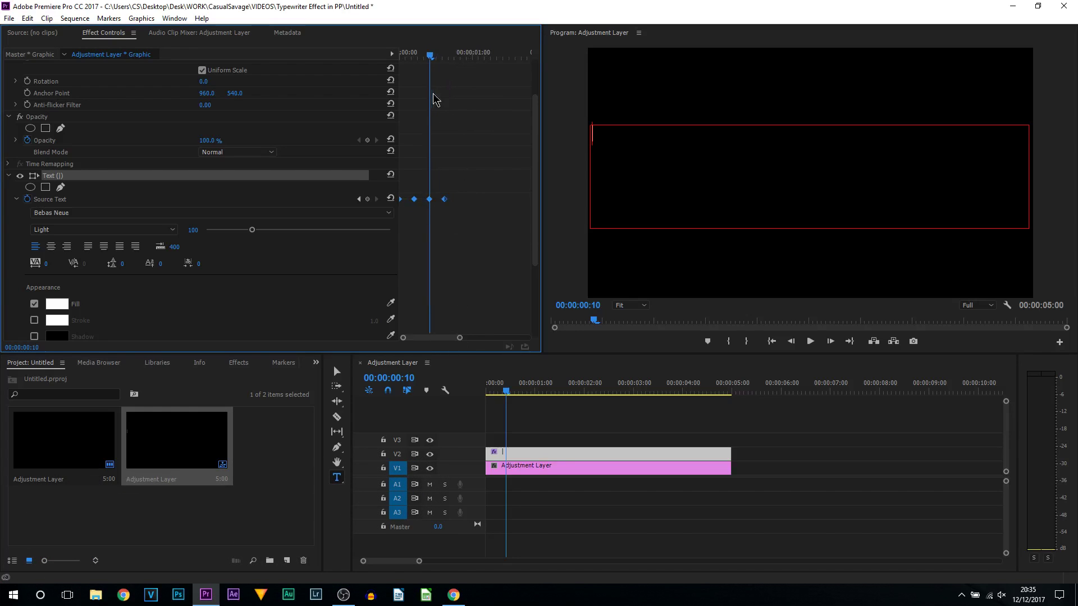
{"action": "mouse_move", "coordinate": [441, 57]}
{"action": "left_mouse_down"}
{"action": "mouse_move", "coordinate": [456, 56]}
{"action": "mouse_move", "coordinate": [446, 61]}
{"action": "left_mouse_up"}
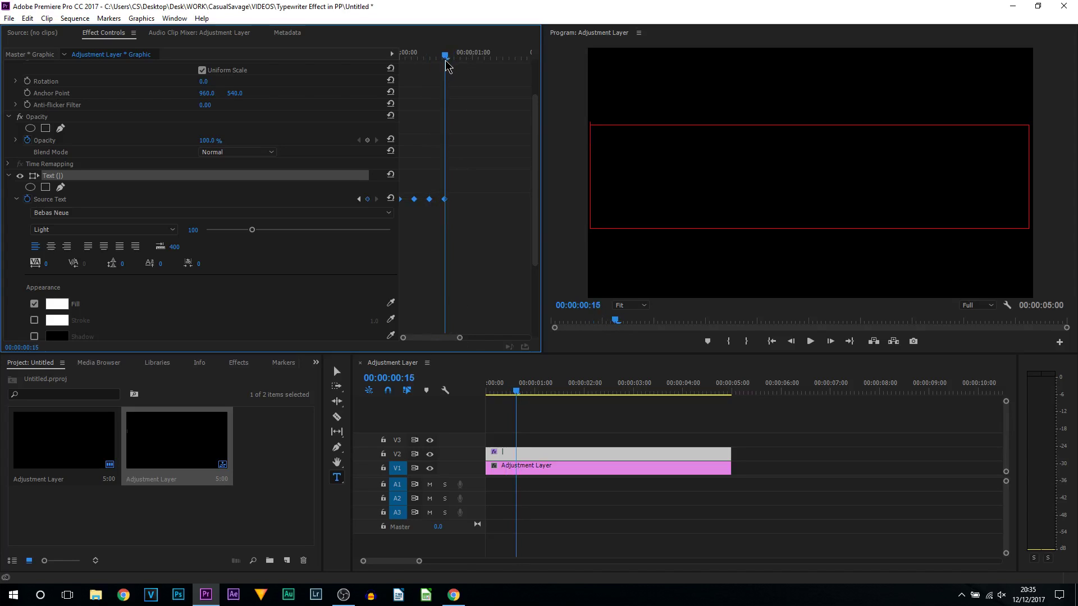
{"action": "left_click", "coordinate": [831, 341]}
{"action": "left_click", "coordinate": [831, 342]}
{"action": "left_click", "coordinate": [831, 342]}
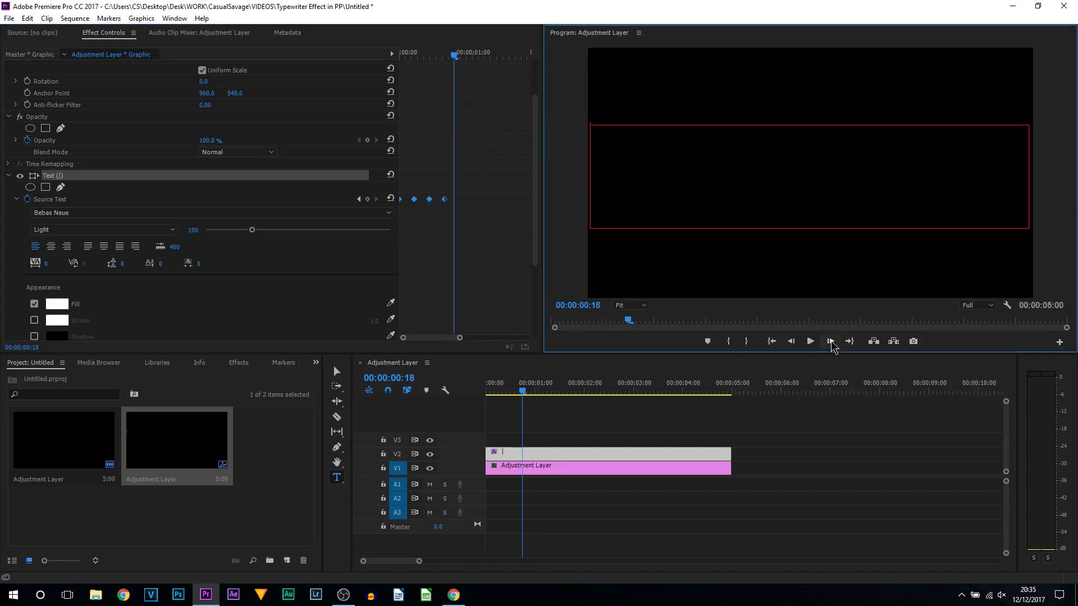
{"action": "left_click", "coordinate": [831, 342]}
{"action": "left_click", "coordinate": [830, 342]}
{"action": "left_click", "coordinate": [460, 209]}
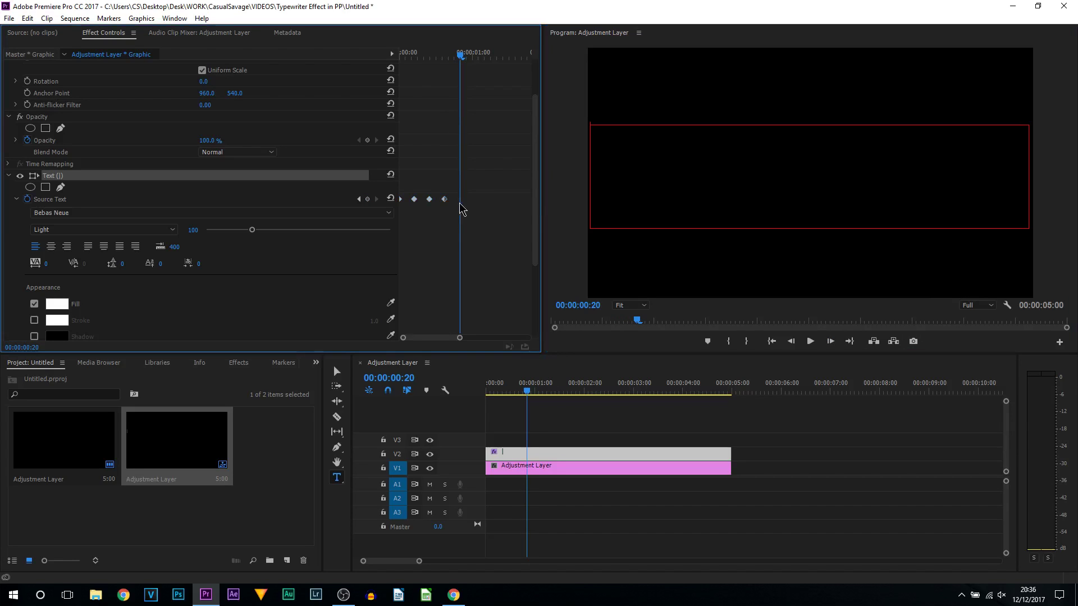
{"action": "left_click_drag", "start_coordinate": [504, 55], "coordinate": [507, 56]}
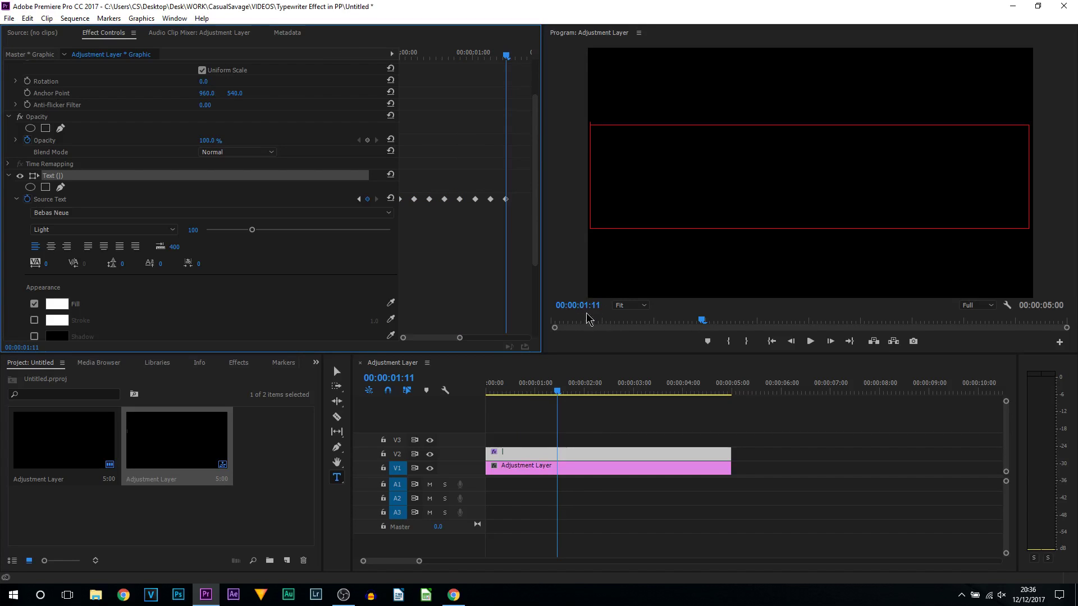
{"action": "left_click", "coordinate": [572, 395]}
{"action": "key", "text": "Home"}
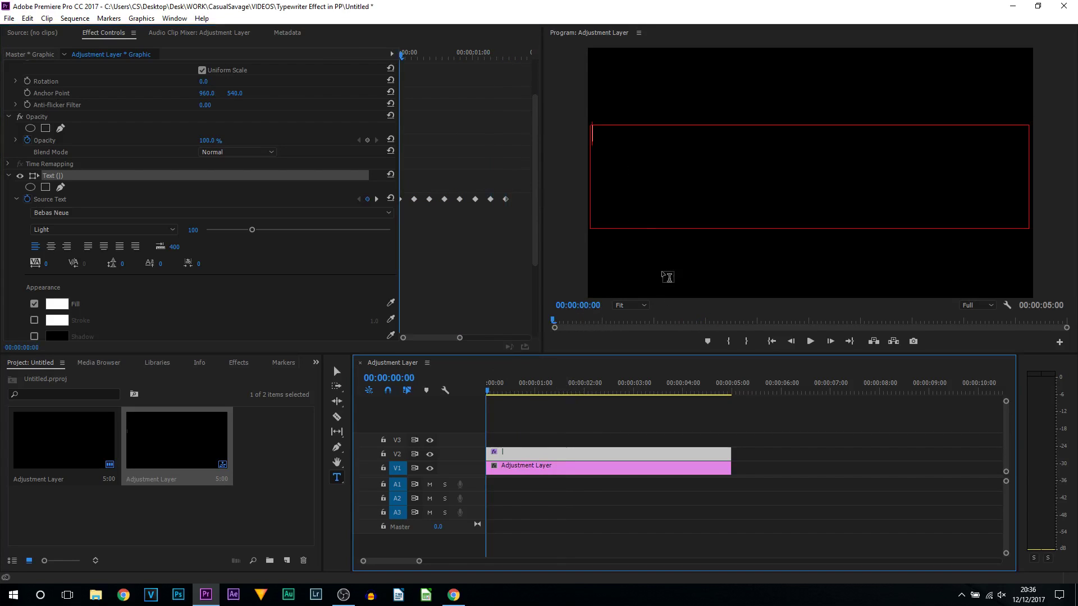
{"action": "left_click", "coordinate": [336, 371]}
{"action": "left_click", "coordinate": [625, 293]}
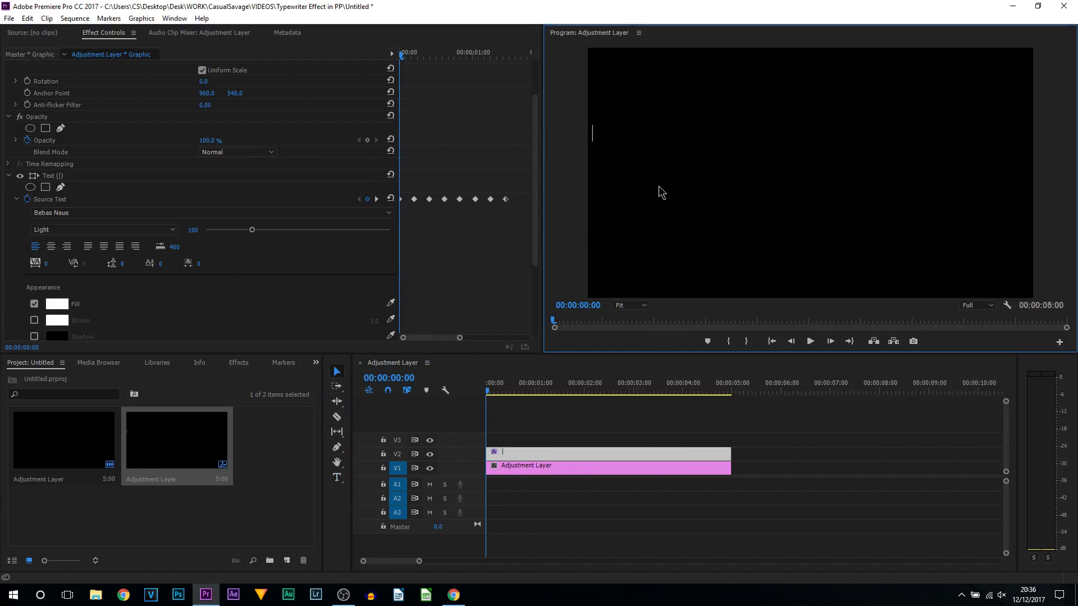
{"action": "key", "text": "space"}
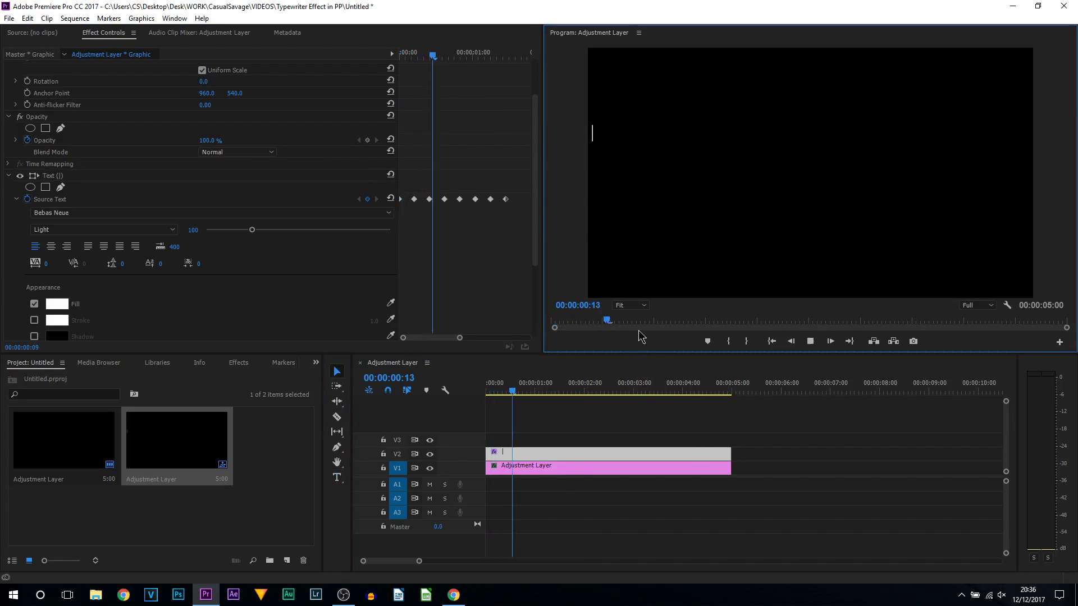
{"action": "key", "text": "space"}
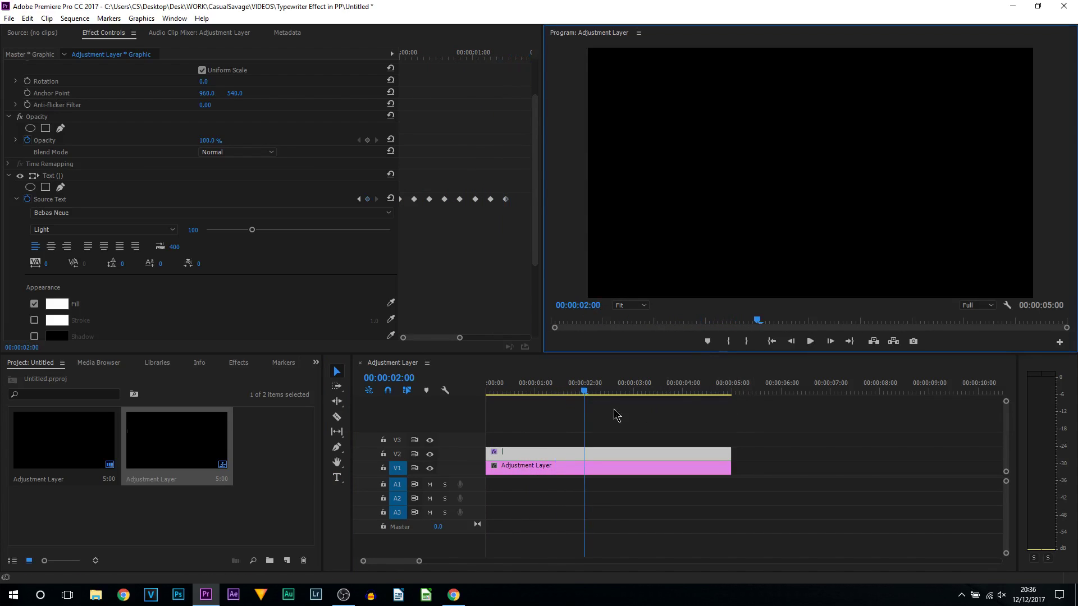
{"action": "left_click_drag", "start_coordinate": [574, 375], "coordinate": [557, 383]}
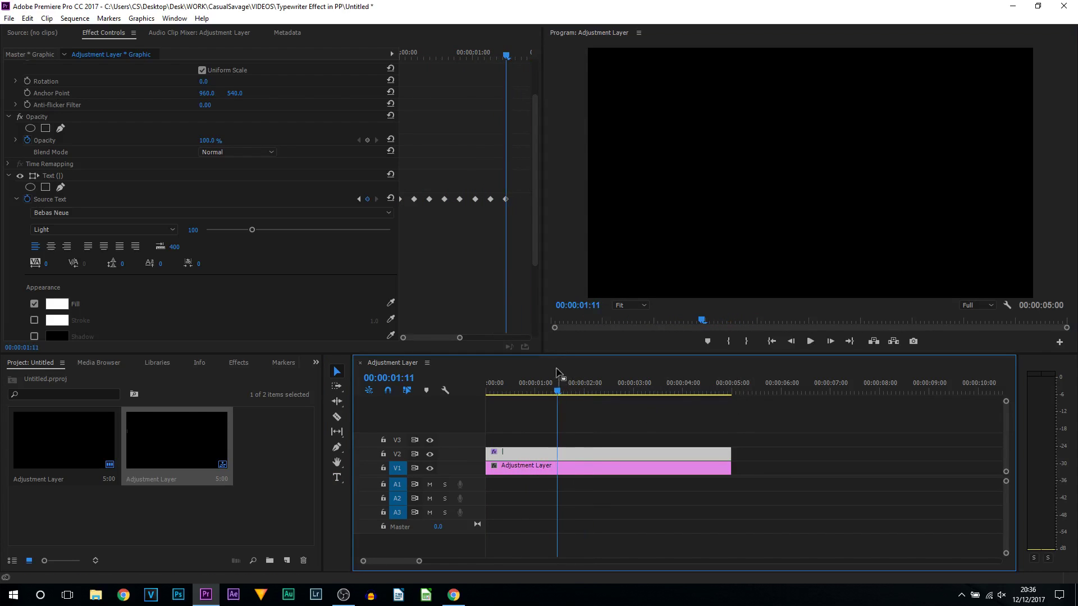
{"action": "left_click", "coordinate": [505, 200]}
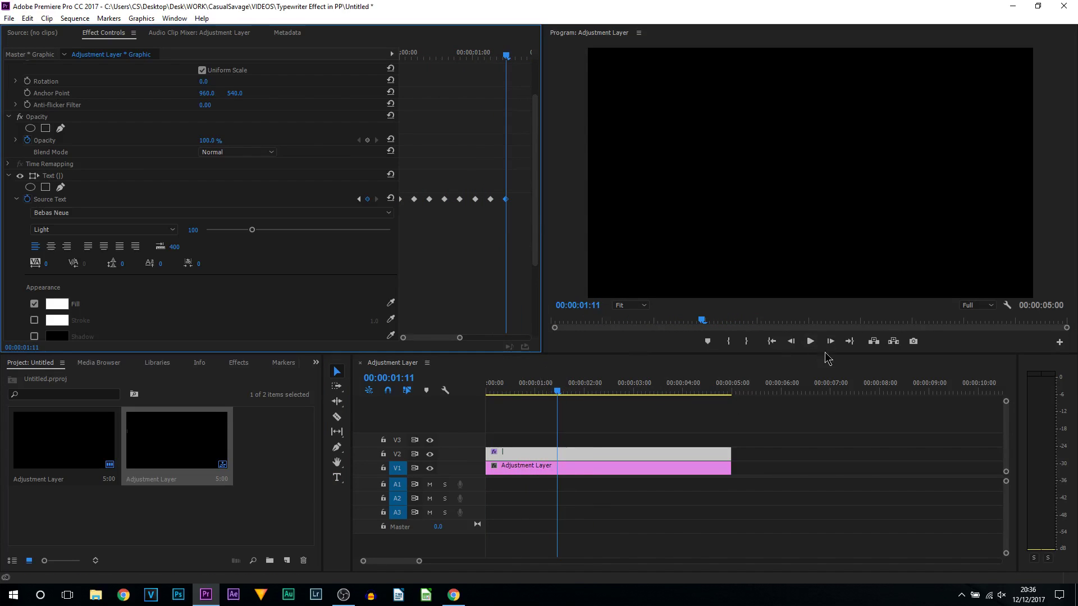
Advance five frames and type the first letter of the title into the text box.
{"action": "left_click", "coordinate": [337, 478]}
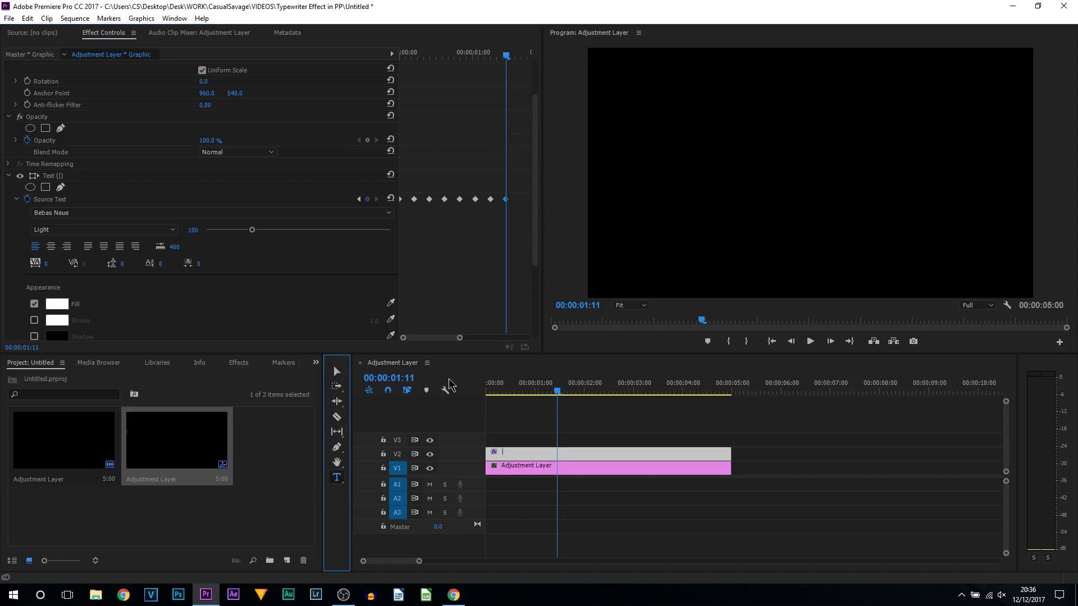
{"action": "left_click", "coordinate": [633, 135]}
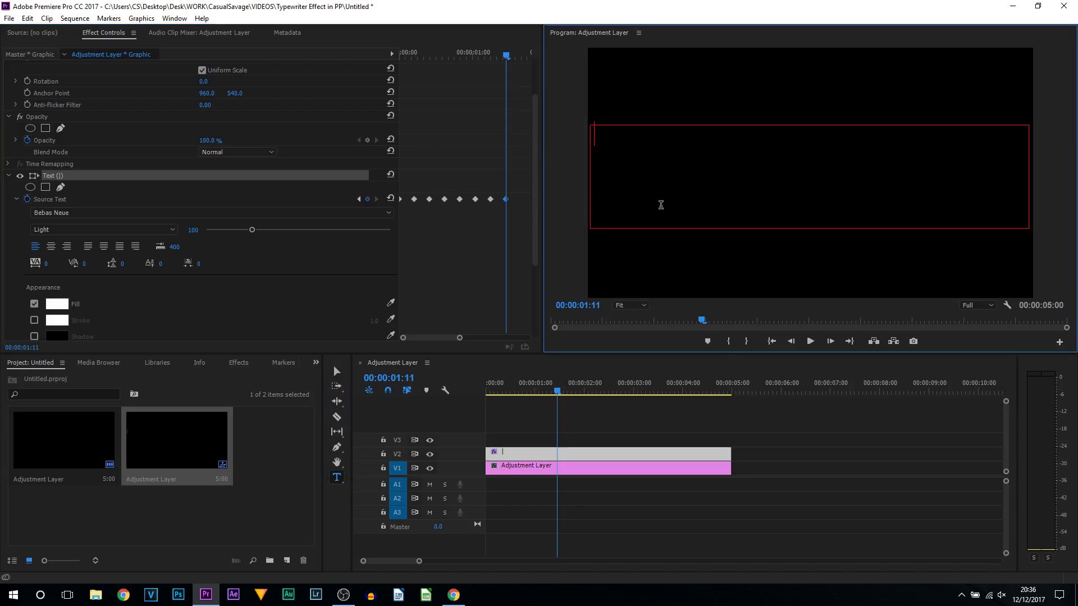
{"action": "left_click", "coordinate": [829, 343]}
{"action": "left_click", "coordinate": [829, 342]}
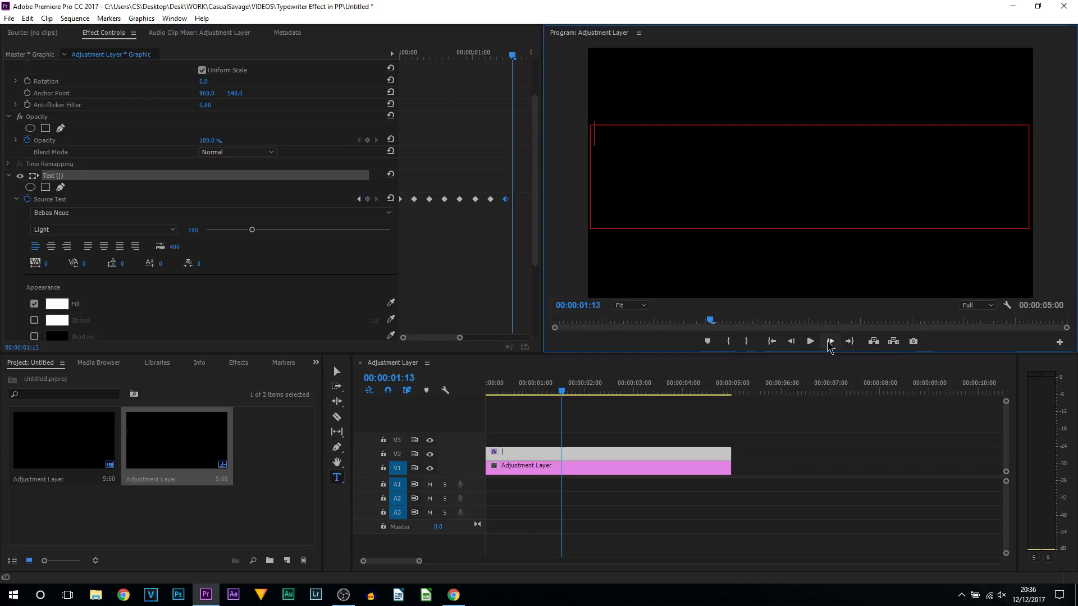
{"action": "left_click", "coordinate": [829, 343]}
{"action": "left_click", "coordinate": [830, 342]}
{"action": "left_click", "coordinate": [829, 343]}
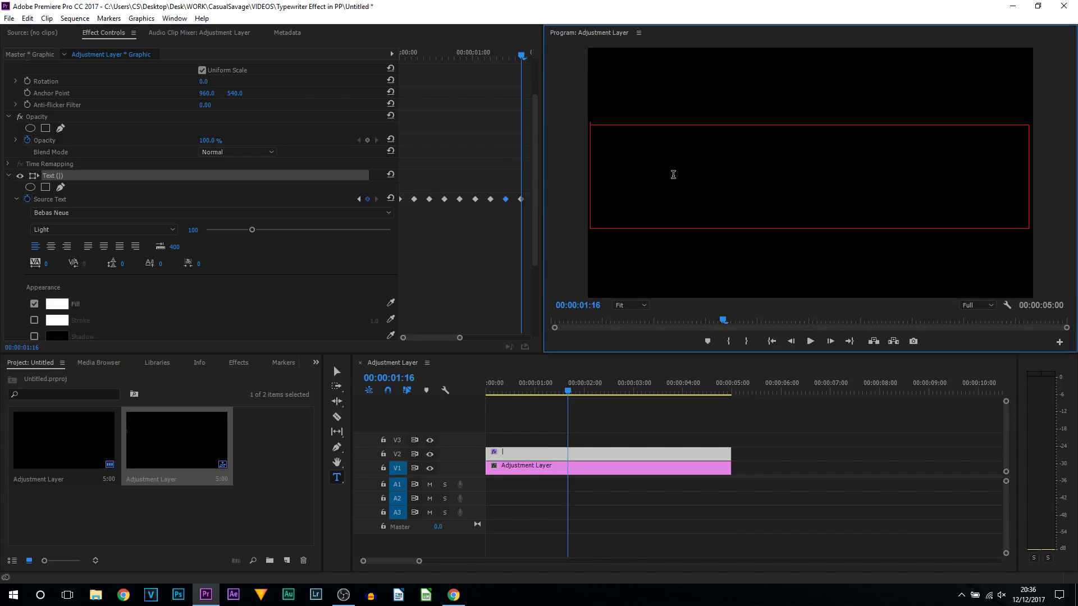
{"action": "key", "text": "Caps_Lock"}
{"action": "key", "text": "Caps_Lock"}
{"action": "type", "text": "O"}
Add the next letters A, S and U, each about four frames apart.
{"action": "left_click", "coordinate": [830, 342]}
{"action": "left_click", "coordinate": [830, 343]}
{"action": "left_click", "coordinate": [830, 343]}
{"action": "left_click", "coordinate": [830, 343]}
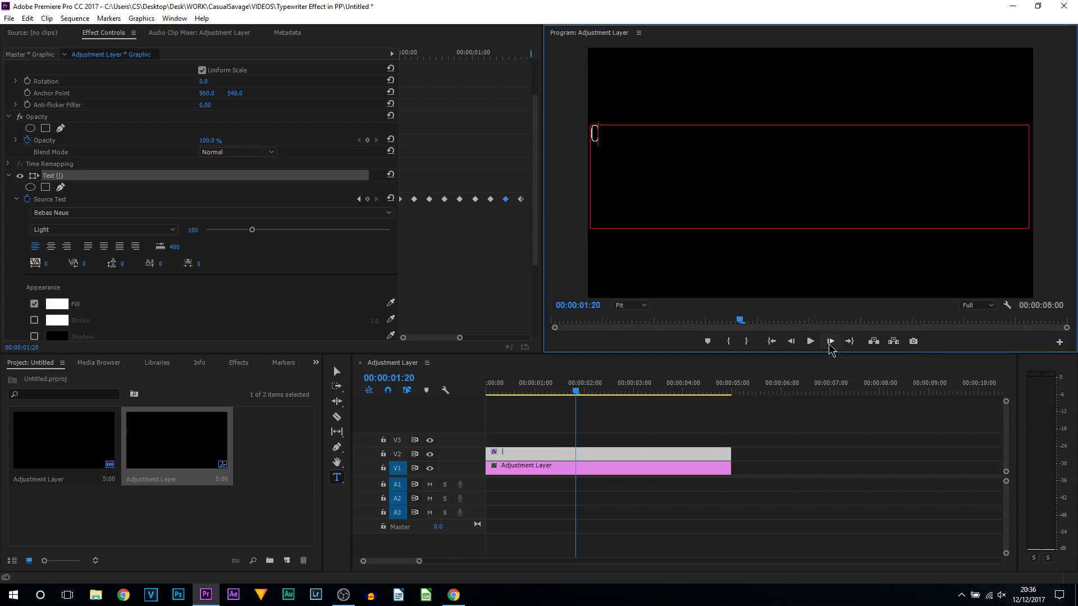
{"action": "left_click", "coordinate": [830, 343]}
{"action": "type", "text": "A"}
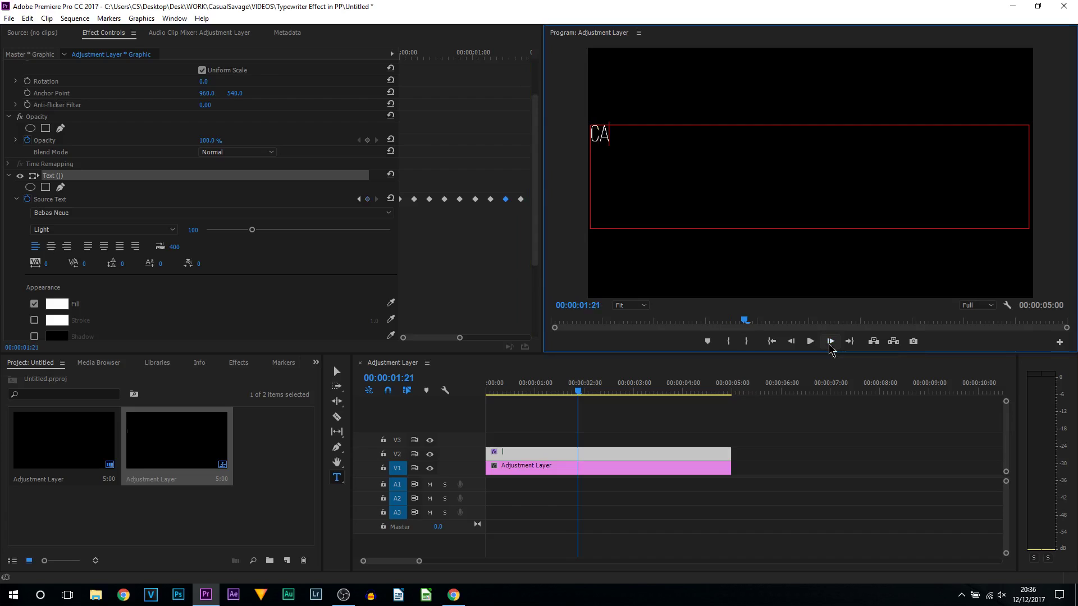
{"action": "left_click", "coordinate": [830, 343]}
{"action": "left_click", "coordinate": [830, 343]}
{"action": "left_click", "coordinate": [830, 342]}
{"action": "left_click", "coordinate": [830, 343]}
{"action": "left_click", "coordinate": [830, 342]}
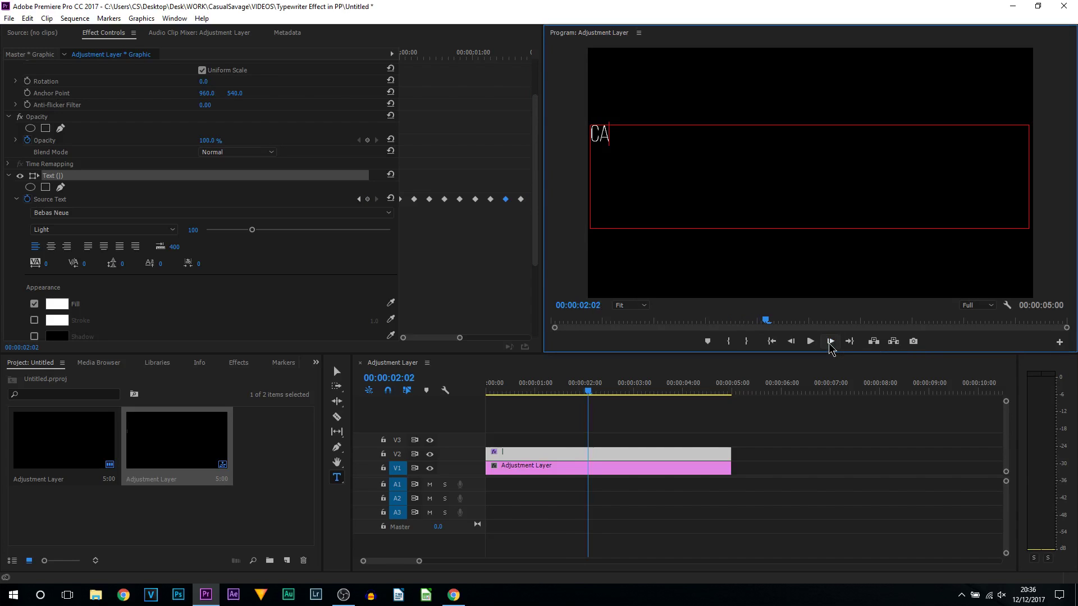
{"action": "type", "text": "S"}
{"action": "left_click", "coordinate": [830, 342]}
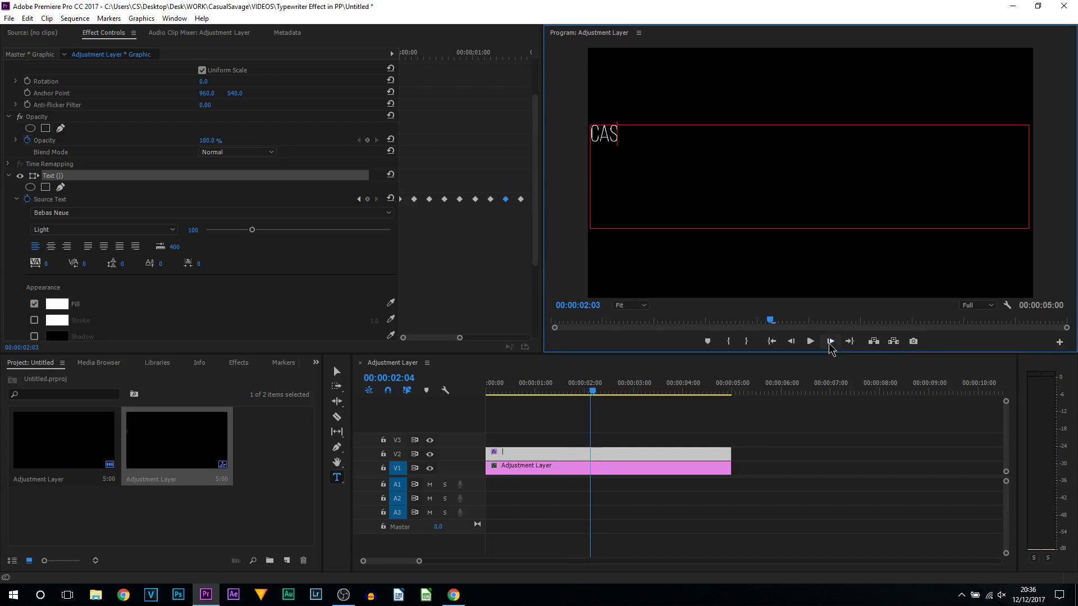
{"action": "left_click", "coordinate": [830, 342]}
{"action": "left_click", "coordinate": [830, 343]}
{"action": "left_click", "coordinate": [830, 343]}
{"action": "left_click", "coordinate": [830, 342]}
{"action": "type", "text": "U"}
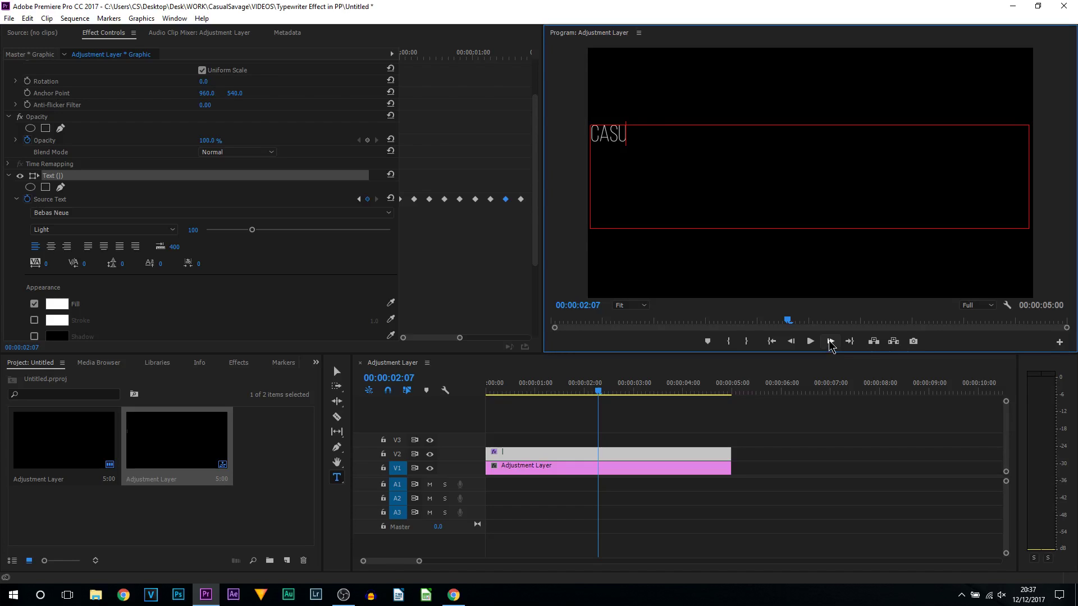
Add the remaining letters L, S, A, V, A, G, E a frame or two apart to complete CASUALSAVAGE.
{"action": "left_click", "coordinate": [830, 341]}
{"action": "left_click", "coordinate": [830, 340]}
{"action": "left_click", "coordinate": [829, 340]}
{"action": "left_click", "coordinate": [829, 340]}
{"action": "left_click", "coordinate": [829, 341]}
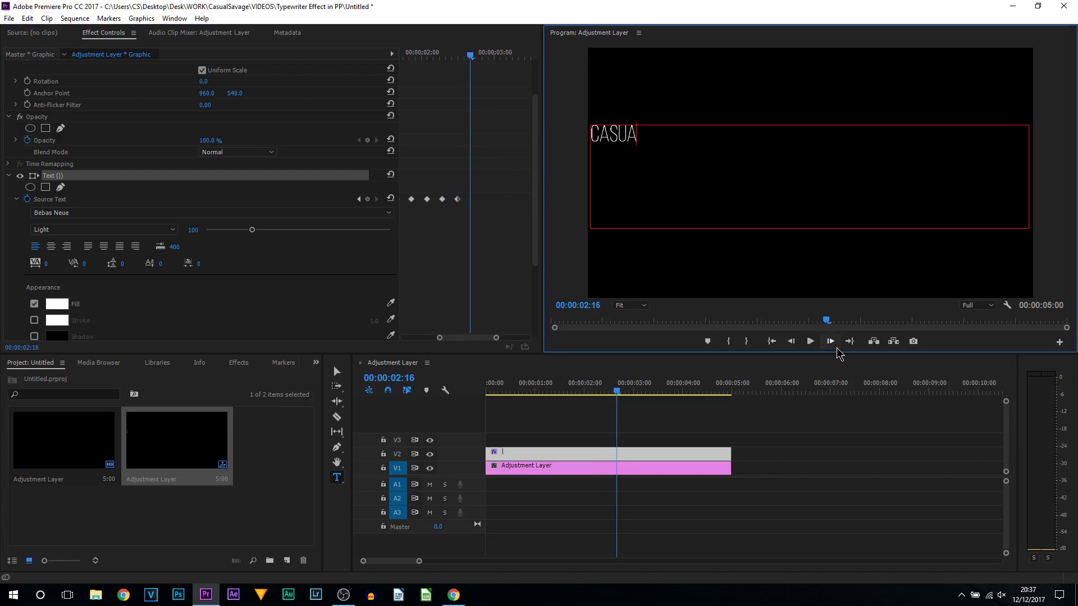
{"action": "left_click", "coordinate": [836, 348]}
{"action": "type", "text": "L"}
{"action": "left_click", "coordinate": [835, 348]}
{"action": "type", "text": "S"}
{"action": "left_click", "coordinate": [835, 349]}
{"action": "left_click", "coordinate": [836, 348]}
{"action": "type", "text": "AV"}
{"action": "left_click", "coordinate": [830, 341]}
{"action": "type", "text": "A"}
{"action": "left_click", "coordinate": [830, 341]}
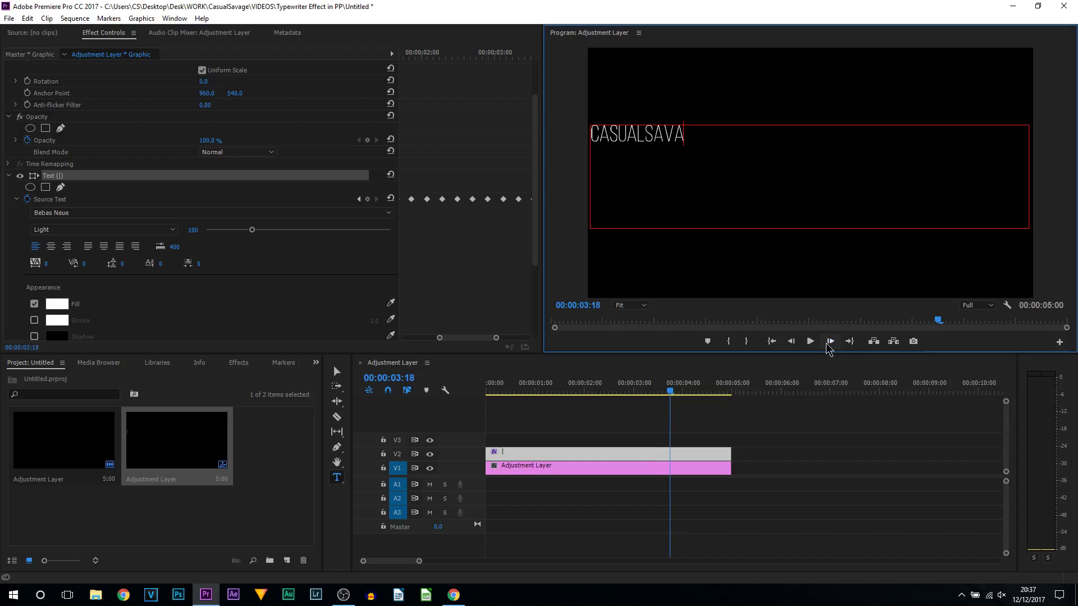
{"action": "type", "text": "G"}
{"action": "left_click", "coordinate": [830, 341]}
{"action": "type", "text": "E"}
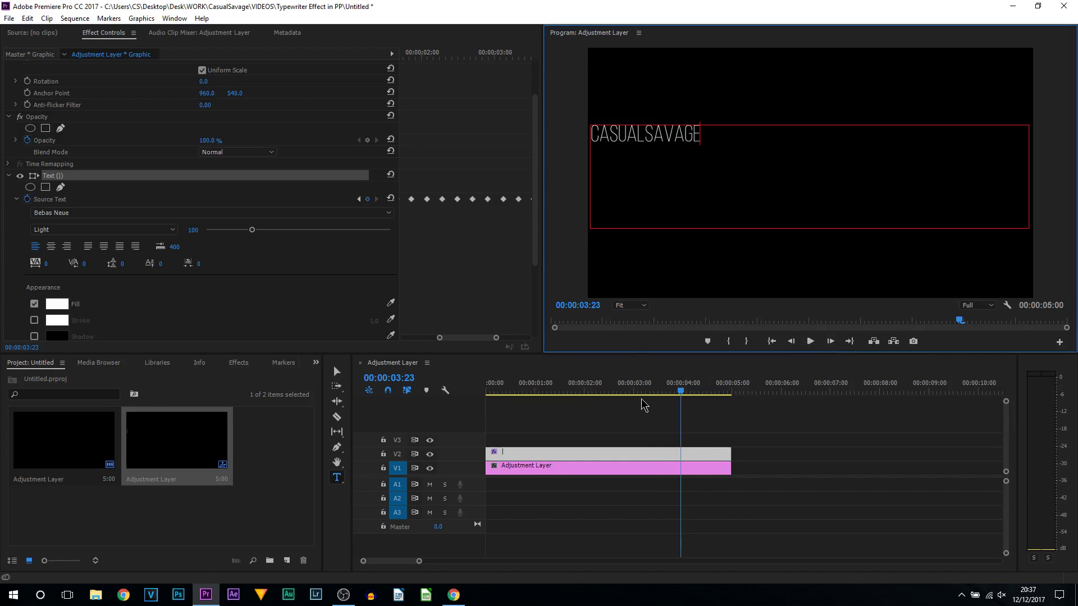
Exit text editing and play from 00:00 until CASUALSAVAGE is fully typed at 00:00:04:06.
{"action": "left_click_drag", "start_coordinate": [680, 391], "coordinate": [463, 399]}
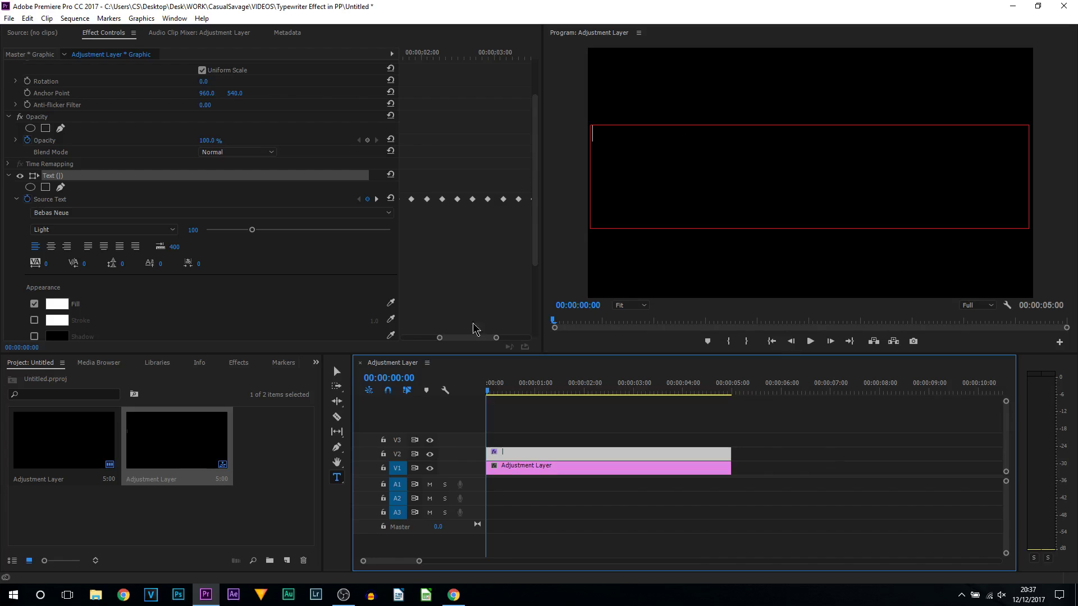
{"action": "left_click", "coordinate": [433, 336]}
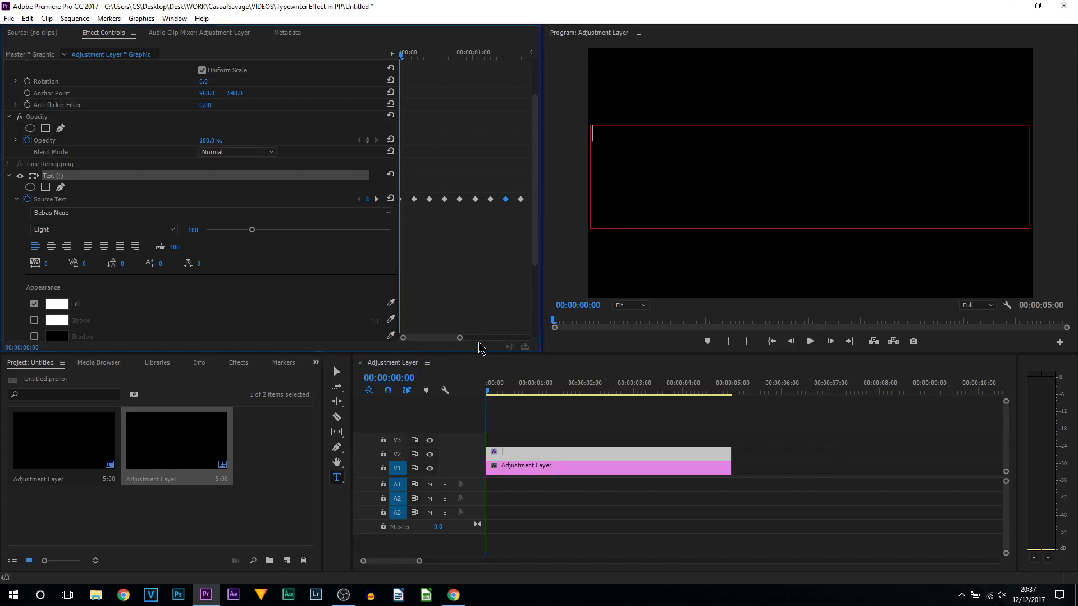
{"action": "left_click_drag", "start_coordinate": [460, 337], "coordinate": [517, 344]}
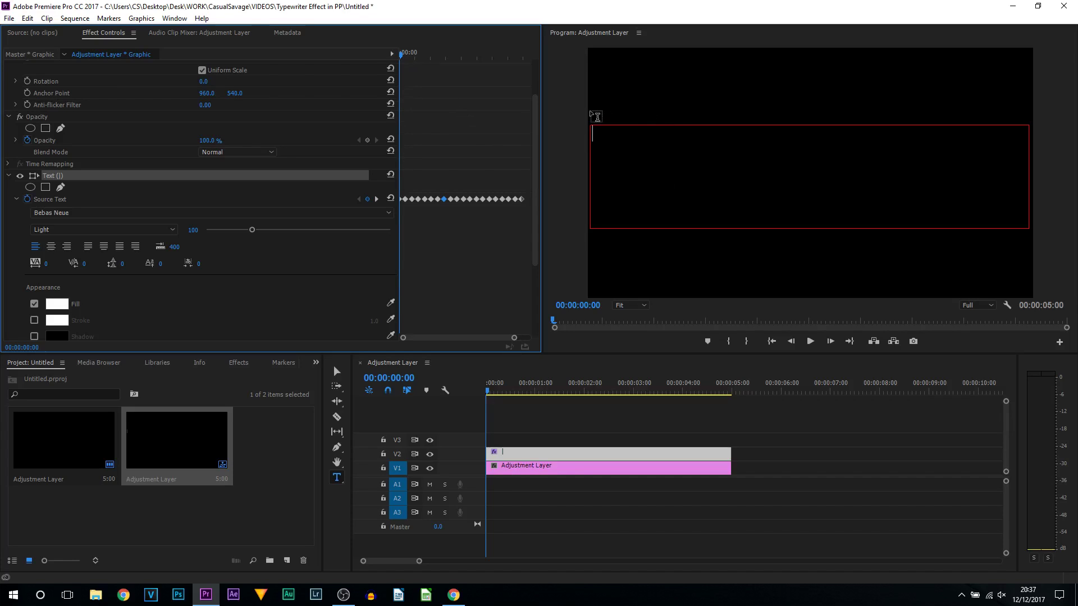
{"action": "key", "text": "Escape"}
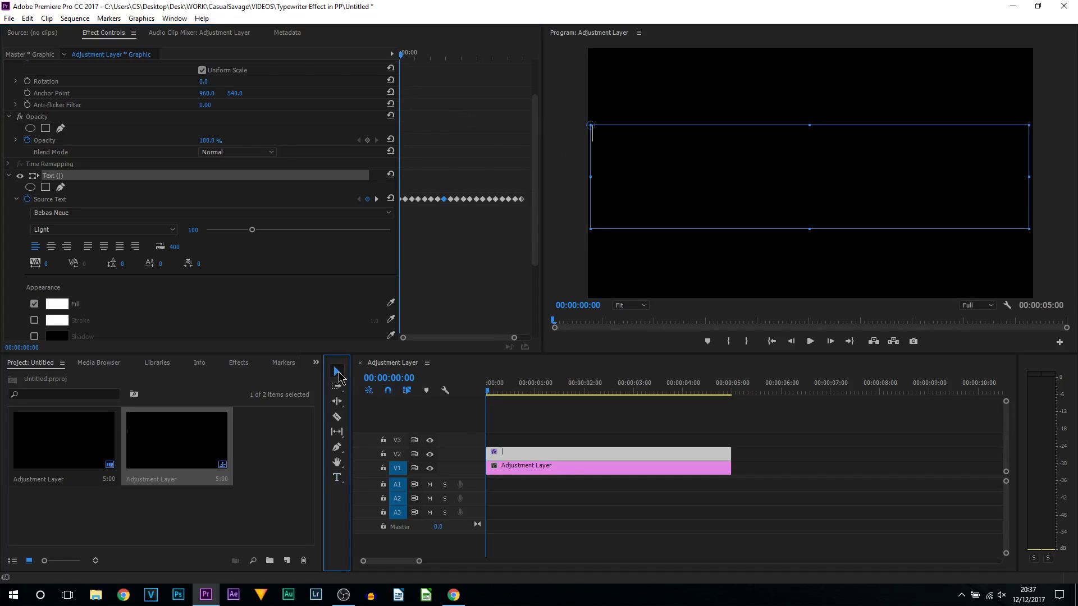
{"action": "left_click", "coordinate": [649, 281]}
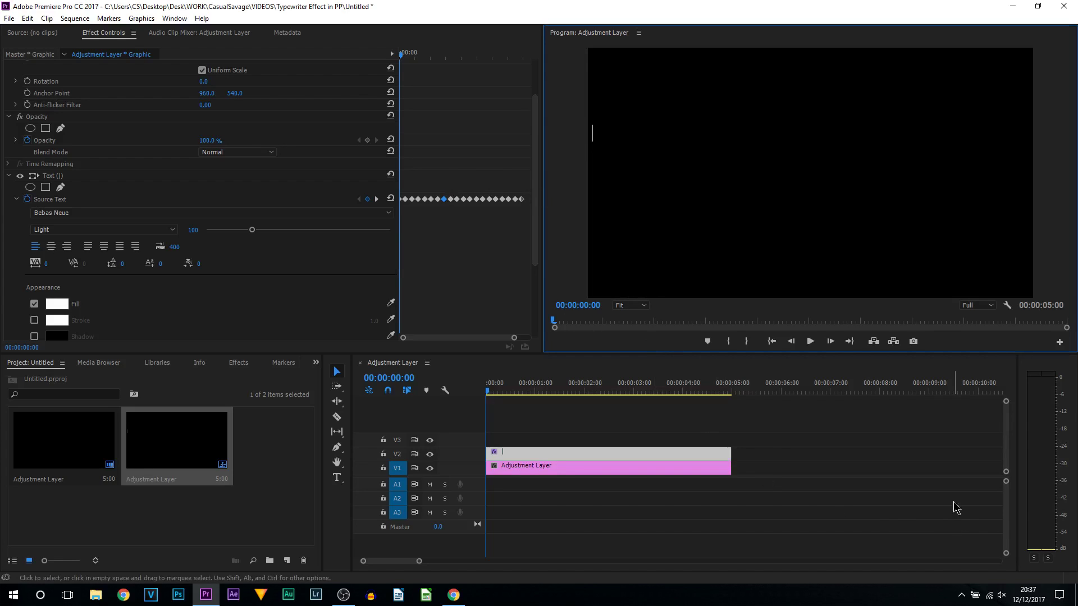
{"action": "key", "text": "space"}
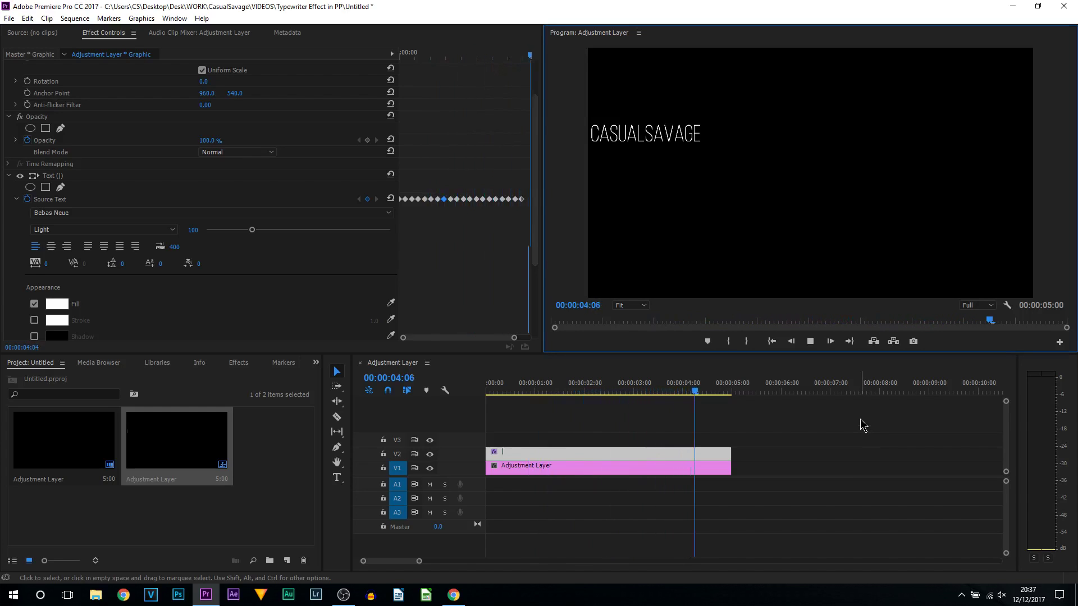
{"action": "key", "text": "space"}
Select the six SAVAGE keyframes at the CASUAL frame and step ahead to gauge the pause.
{"action": "left_click_drag", "start_coordinate": [650, 390], "coordinate": [643, 391]}
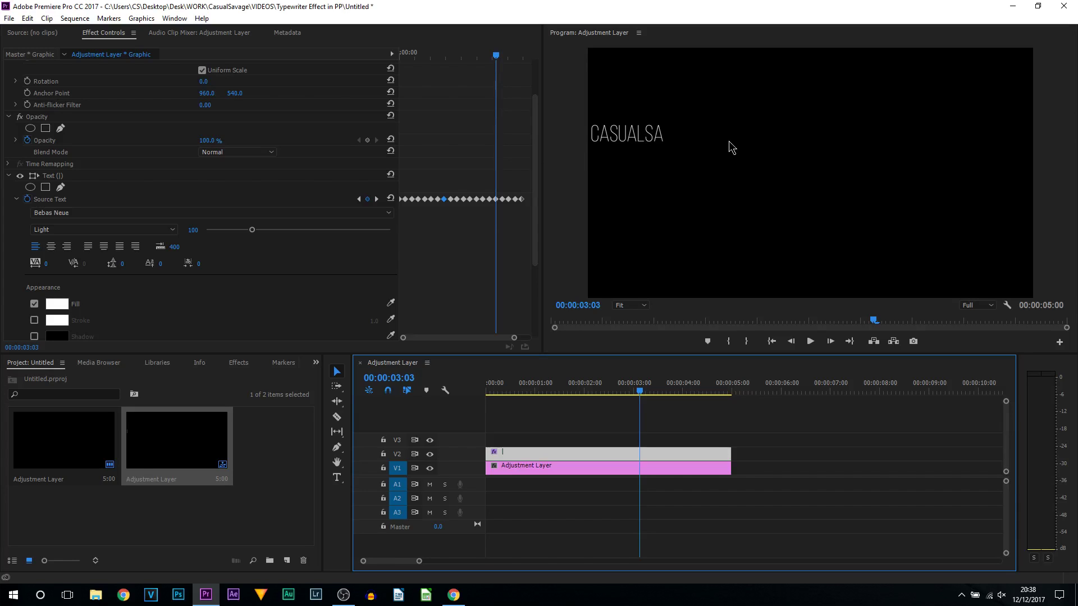
{"action": "left_click_drag", "start_coordinate": [514, 340], "coordinate": [489, 344]}
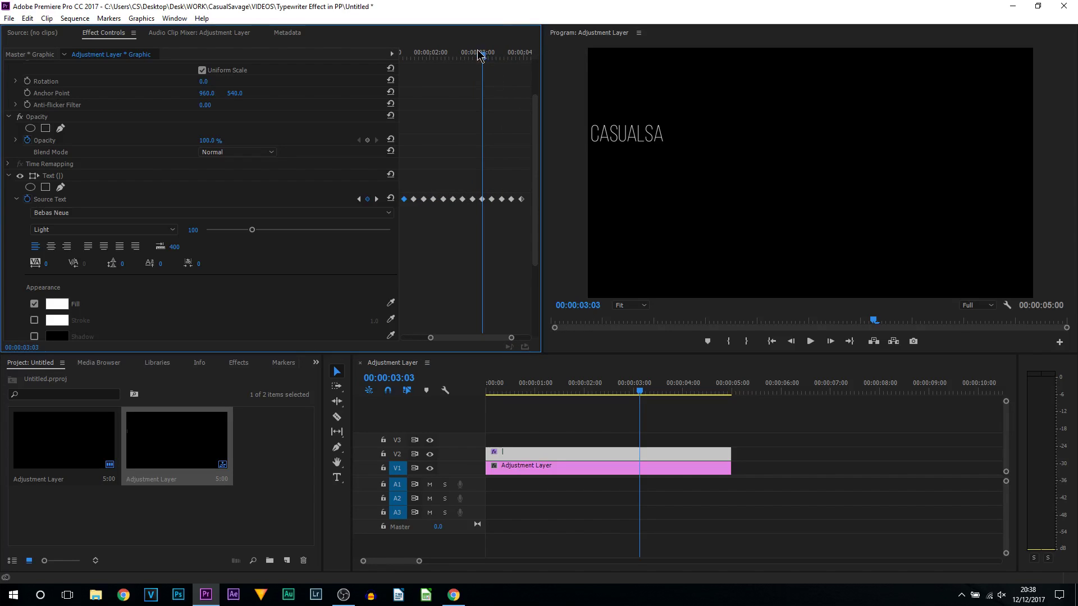
{"action": "mouse_move", "coordinate": [482, 55]}
{"action": "left_mouse_down"}
{"action": "mouse_move", "coordinate": [465, 53]}
{"action": "mouse_move", "coordinate": [475, 54]}
{"action": "left_mouse_up"}
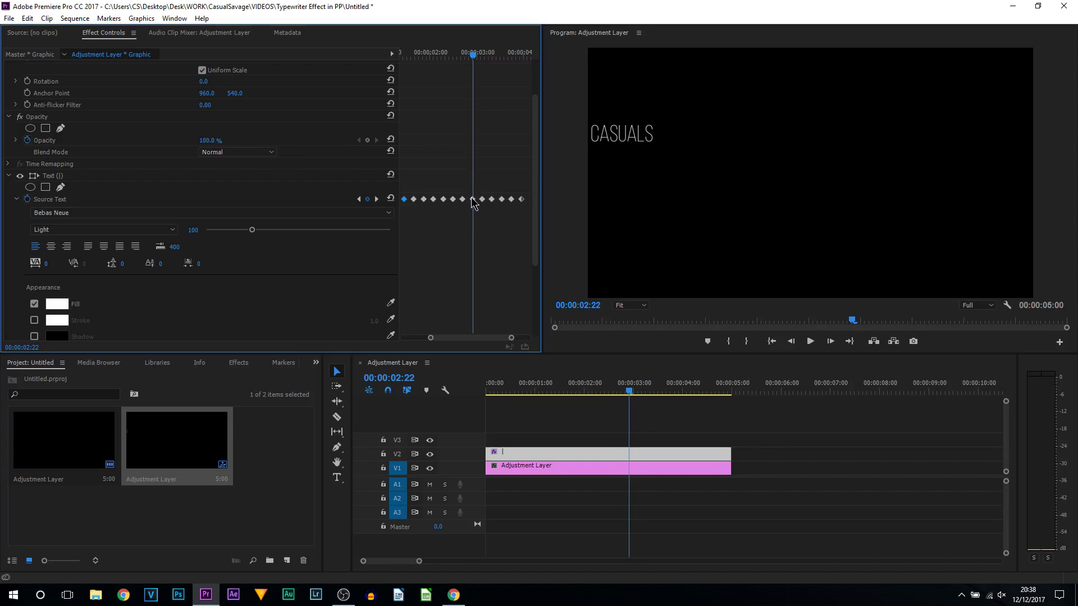
{"action": "left_click_drag", "start_coordinate": [475, 196], "coordinate": [527, 212]}
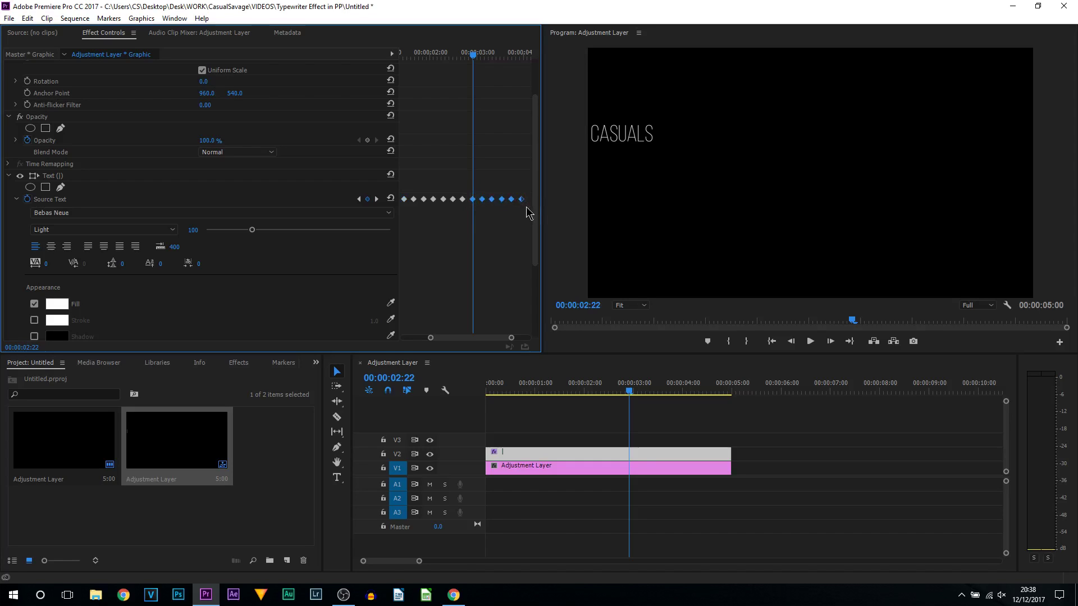
{"action": "left_click", "coordinate": [830, 341]}
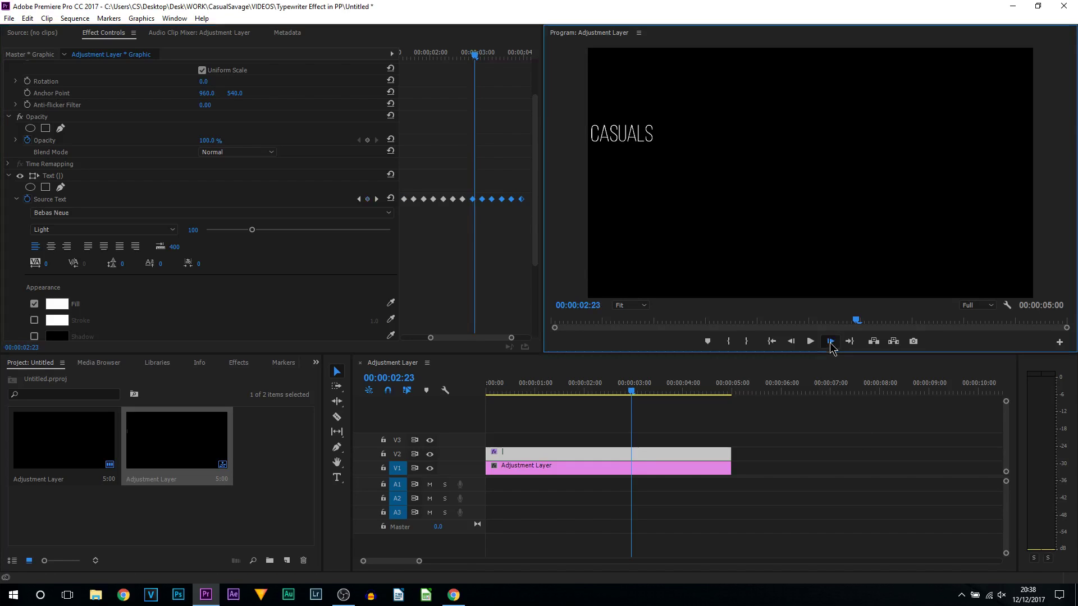
{"action": "left_click", "coordinate": [830, 341]}
{"action": "left_click", "coordinate": [830, 341]}
{"action": "left_click", "coordinate": [830, 341]}
{"action": "left_click", "coordinate": [830, 341]}
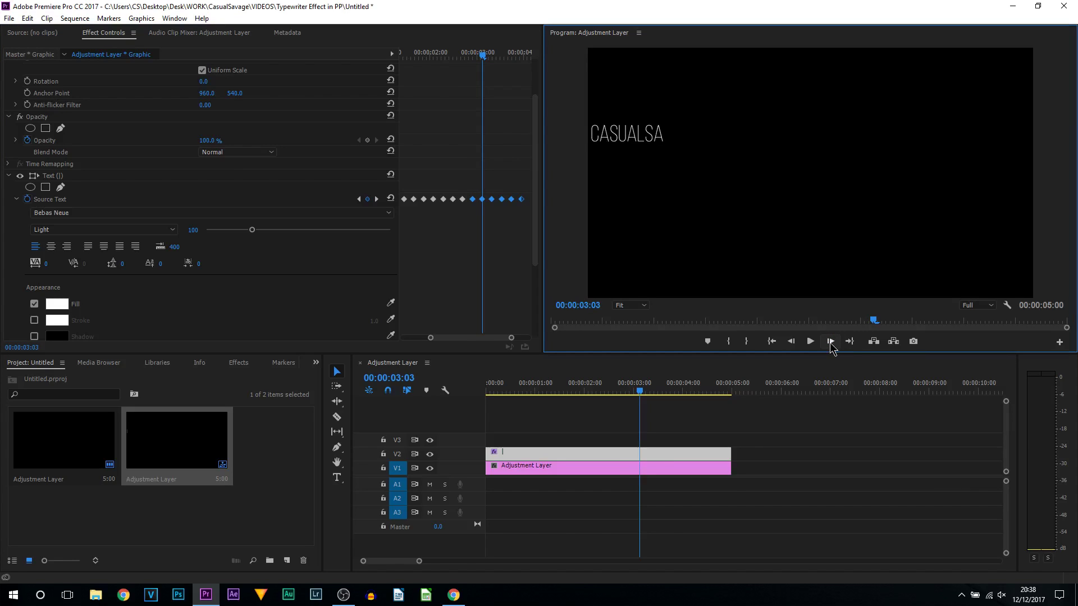
{"action": "left_click", "coordinate": [830, 341]}
{"action": "left_click", "coordinate": [830, 342]}
{"action": "left_click", "coordinate": [830, 342]}
{"action": "left_click", "coordinate": [830, 341]}
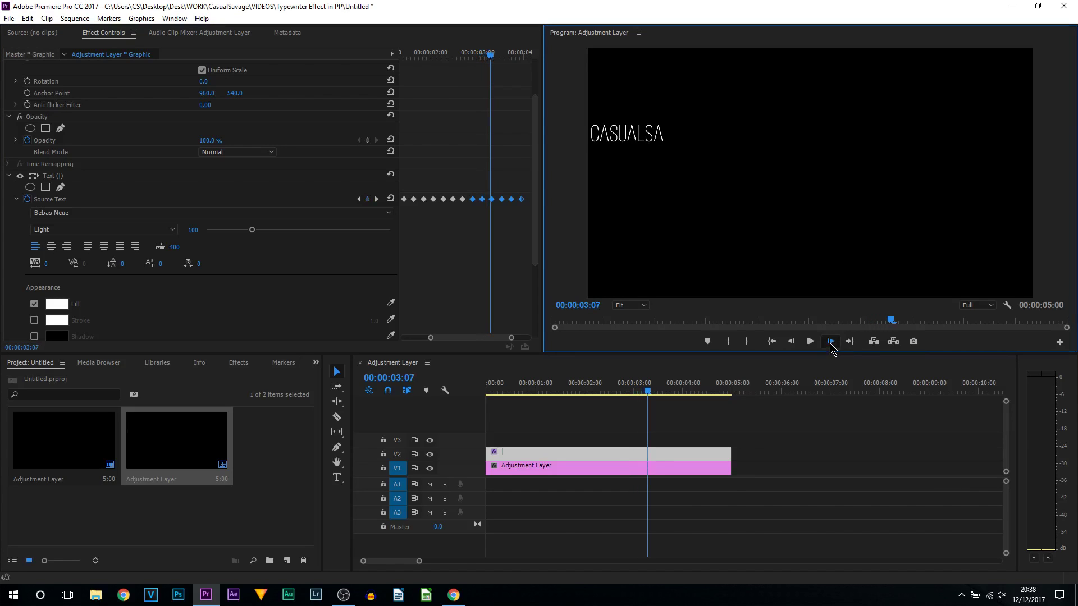
{"action": "left_click", "coordinate": [830, 341]}
Shift the SAVAGE keyframes later to pause after CASUAL, then play back to check.
{"action": "left_click_drag", "start_coordinate": [471, 202], "coordinate": [492, 202]}
{"action": "mouse_move", "coordinate": [463, 54]}
{"action": "left_mouse_down"}
{"action": "mouse_move", "coordinate": [488, 57]}
{"action": "mouse_move", "coordinate": [478, 66]}
{"action": "left_mouse_up"}
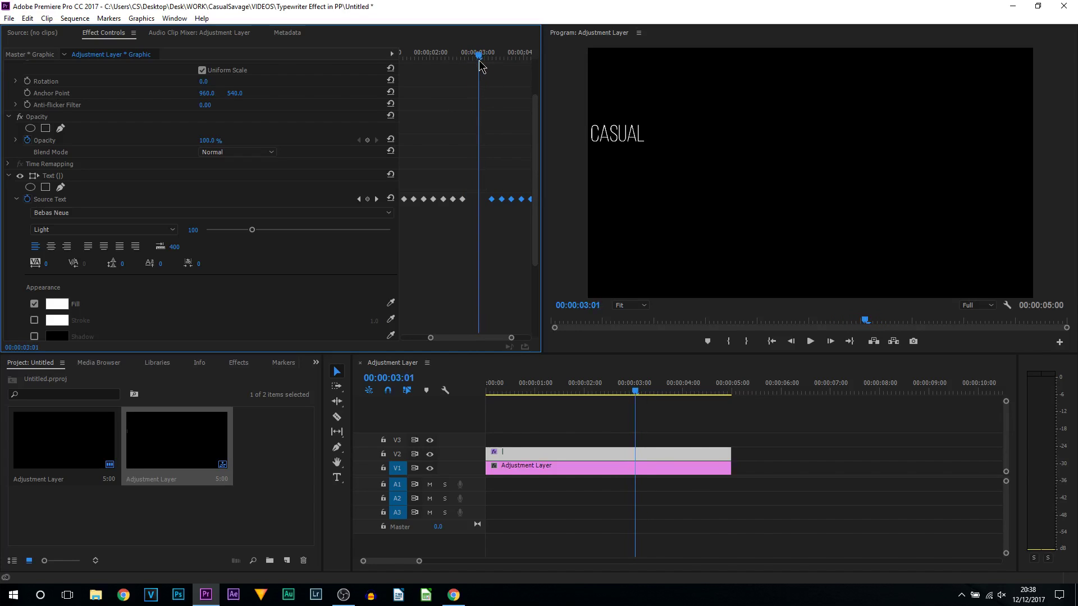
{"action": "left_click", "coordinate": [538, 387]}
{"action": "key", "text": "space"}
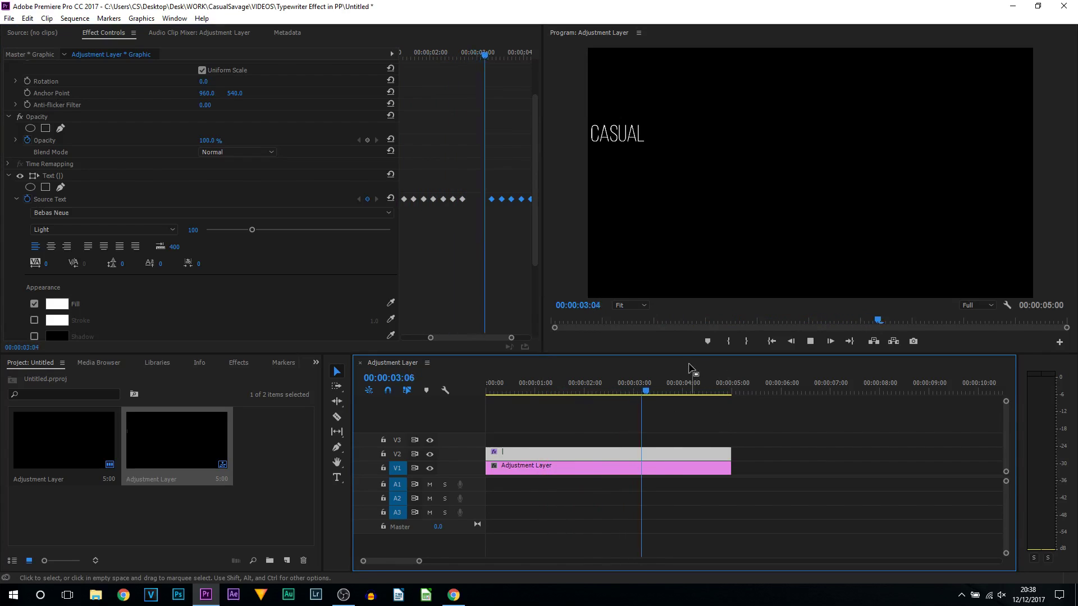
{"action": "key", "text": "space"}
{"action": "left_click_drag", "start_coordinate": [440, 53], "coordinate": [403, 53]}
{"action": "key", "text": "space"}
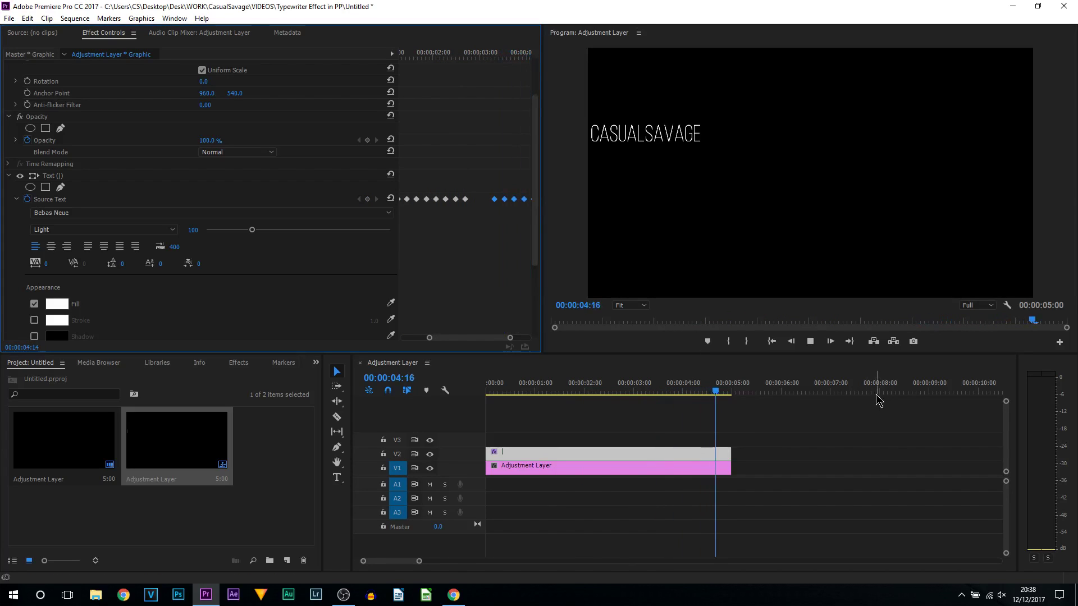
{"action": "key", "text": "space"}
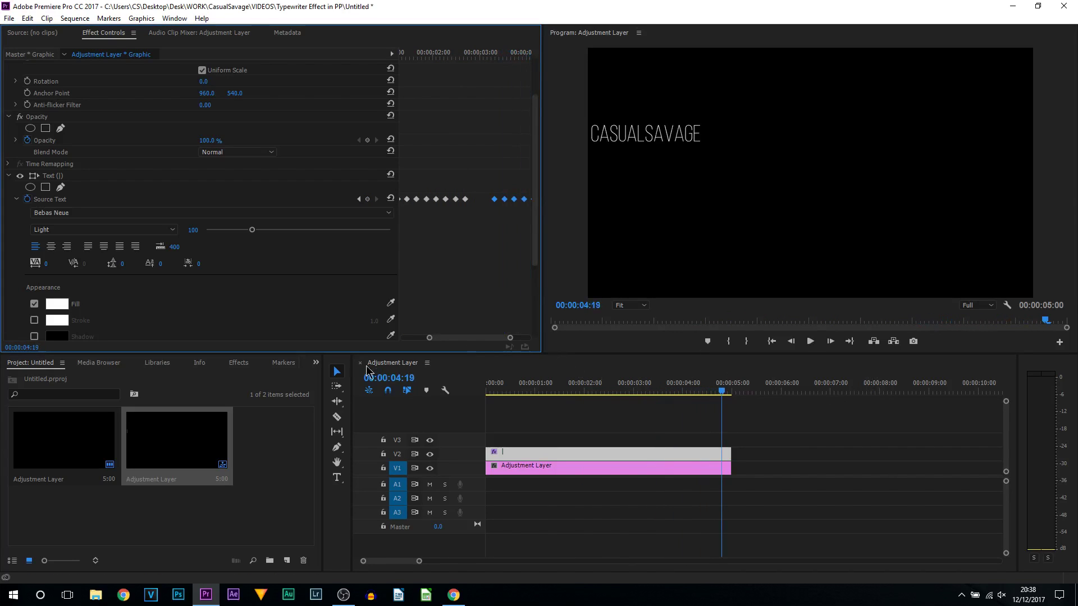
{"action": "scroll", "coordinate": [35, 100], "scroll_direction": "up", "scroll_amount": 3}
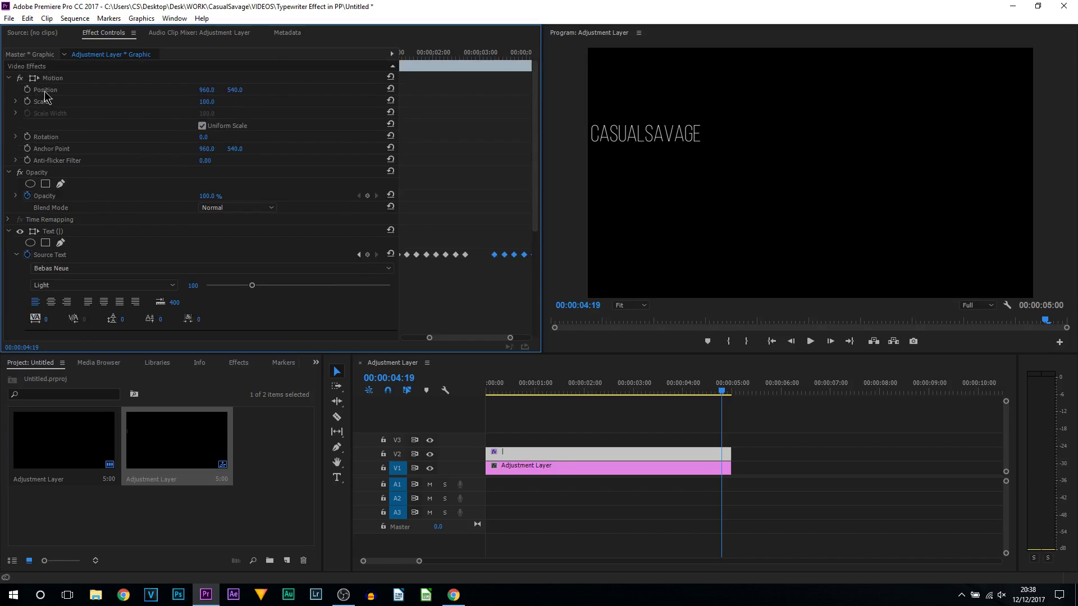
Scale the CASUALSAVAGE text down to about 85 and centre it in the black frame.
{"action": "left_click", "coordinate": [72, 79]}
{"action": "left_click_drag", "start_coordinate": [660, 118], "coordinate": [806, 165]}
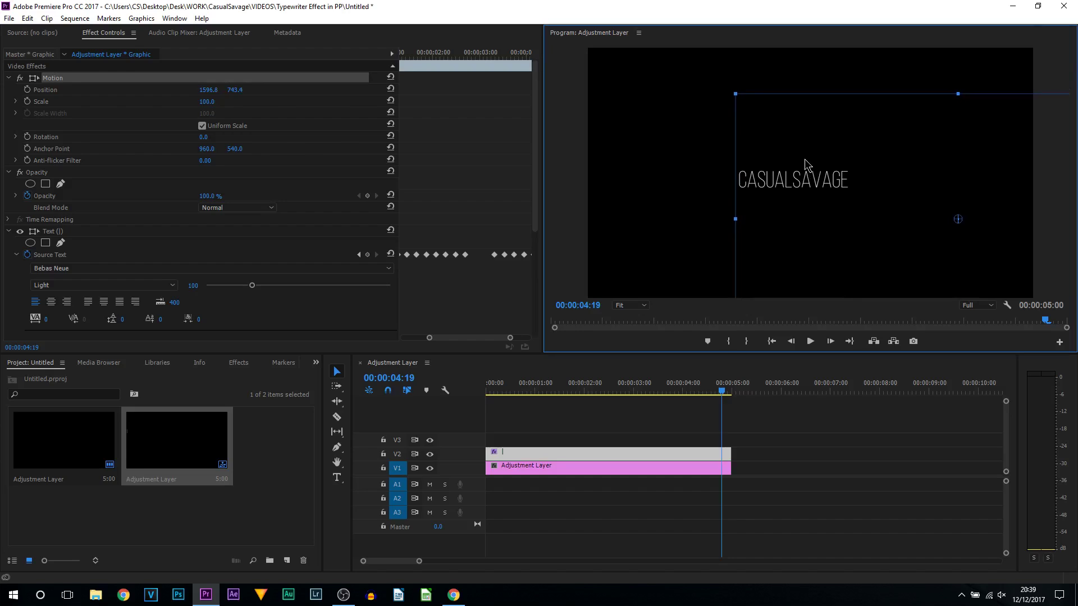
{"action": "left_click_drag", "start_coordinate": [736, 93], "coordinate": [809, 117]}
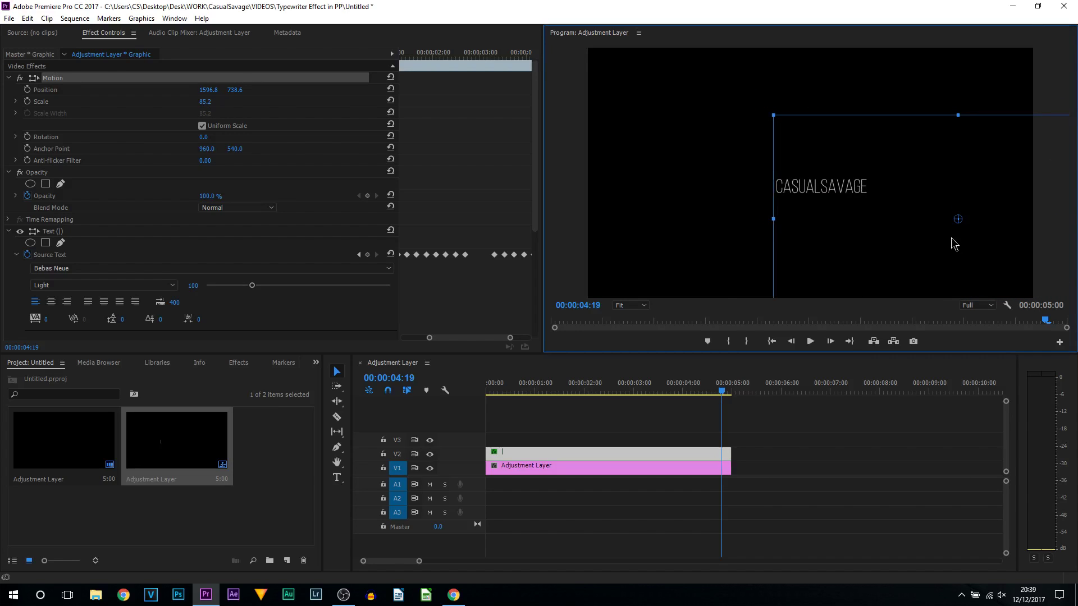
{"action": "left_click_drag", "start_coordinate": [925, 223], "coordinate": [888, 213]}
{"action": "left_click", "coordinate": [691, 211]}
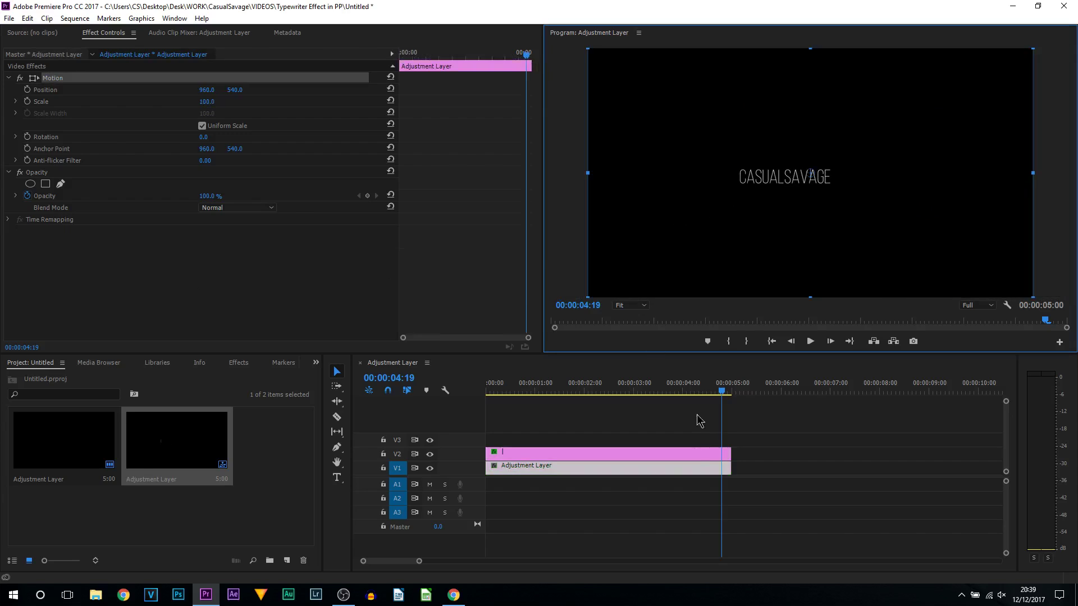
{"action": "left_click", "coordinate": [514, 386]}
{"action": "key", "text": "space"}
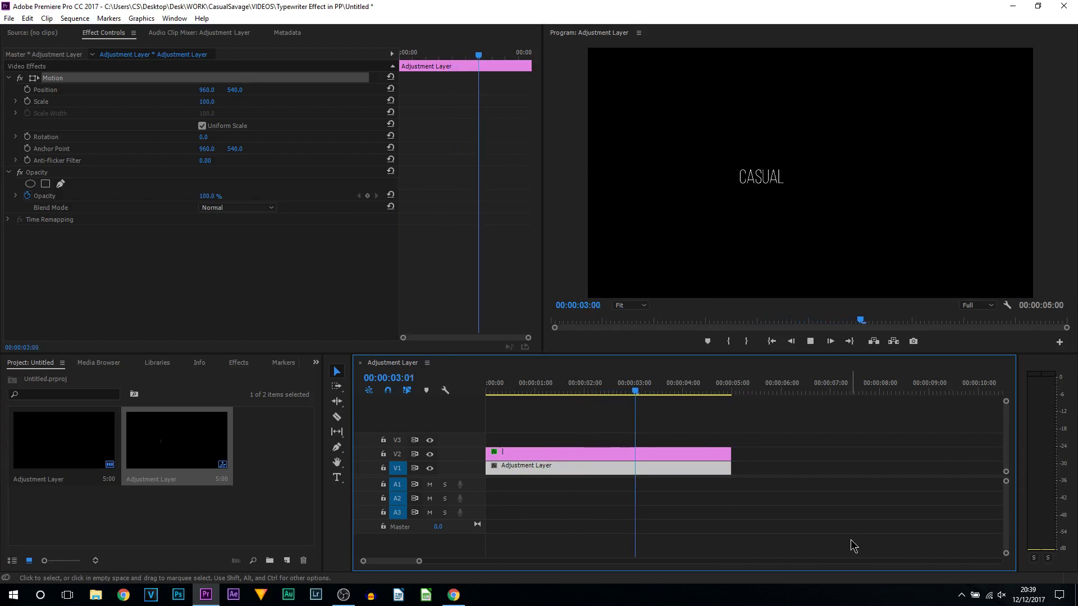
{"action": "key", "text": "space"}
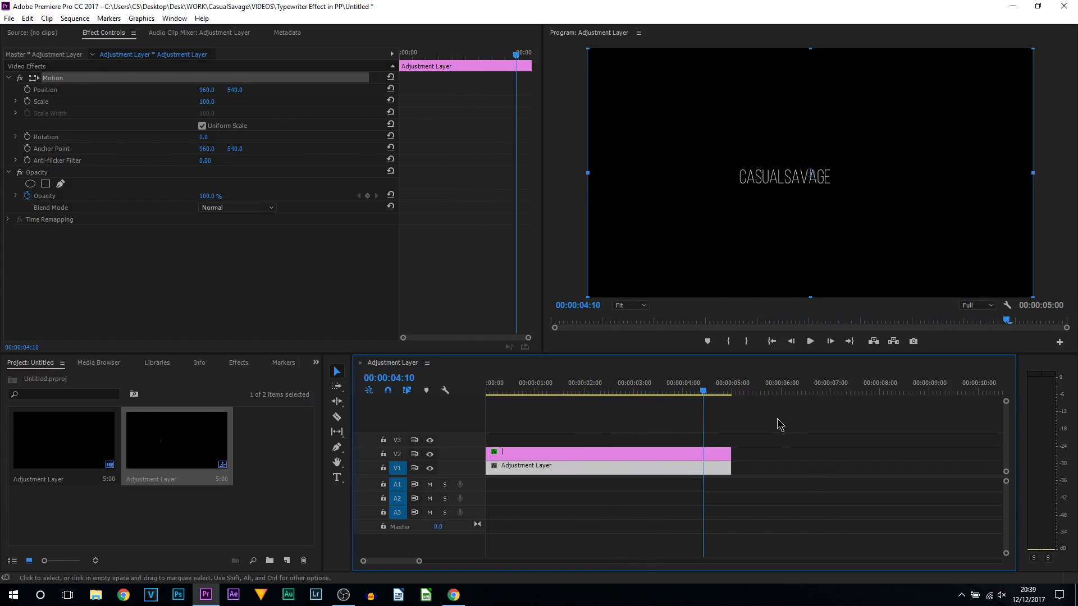